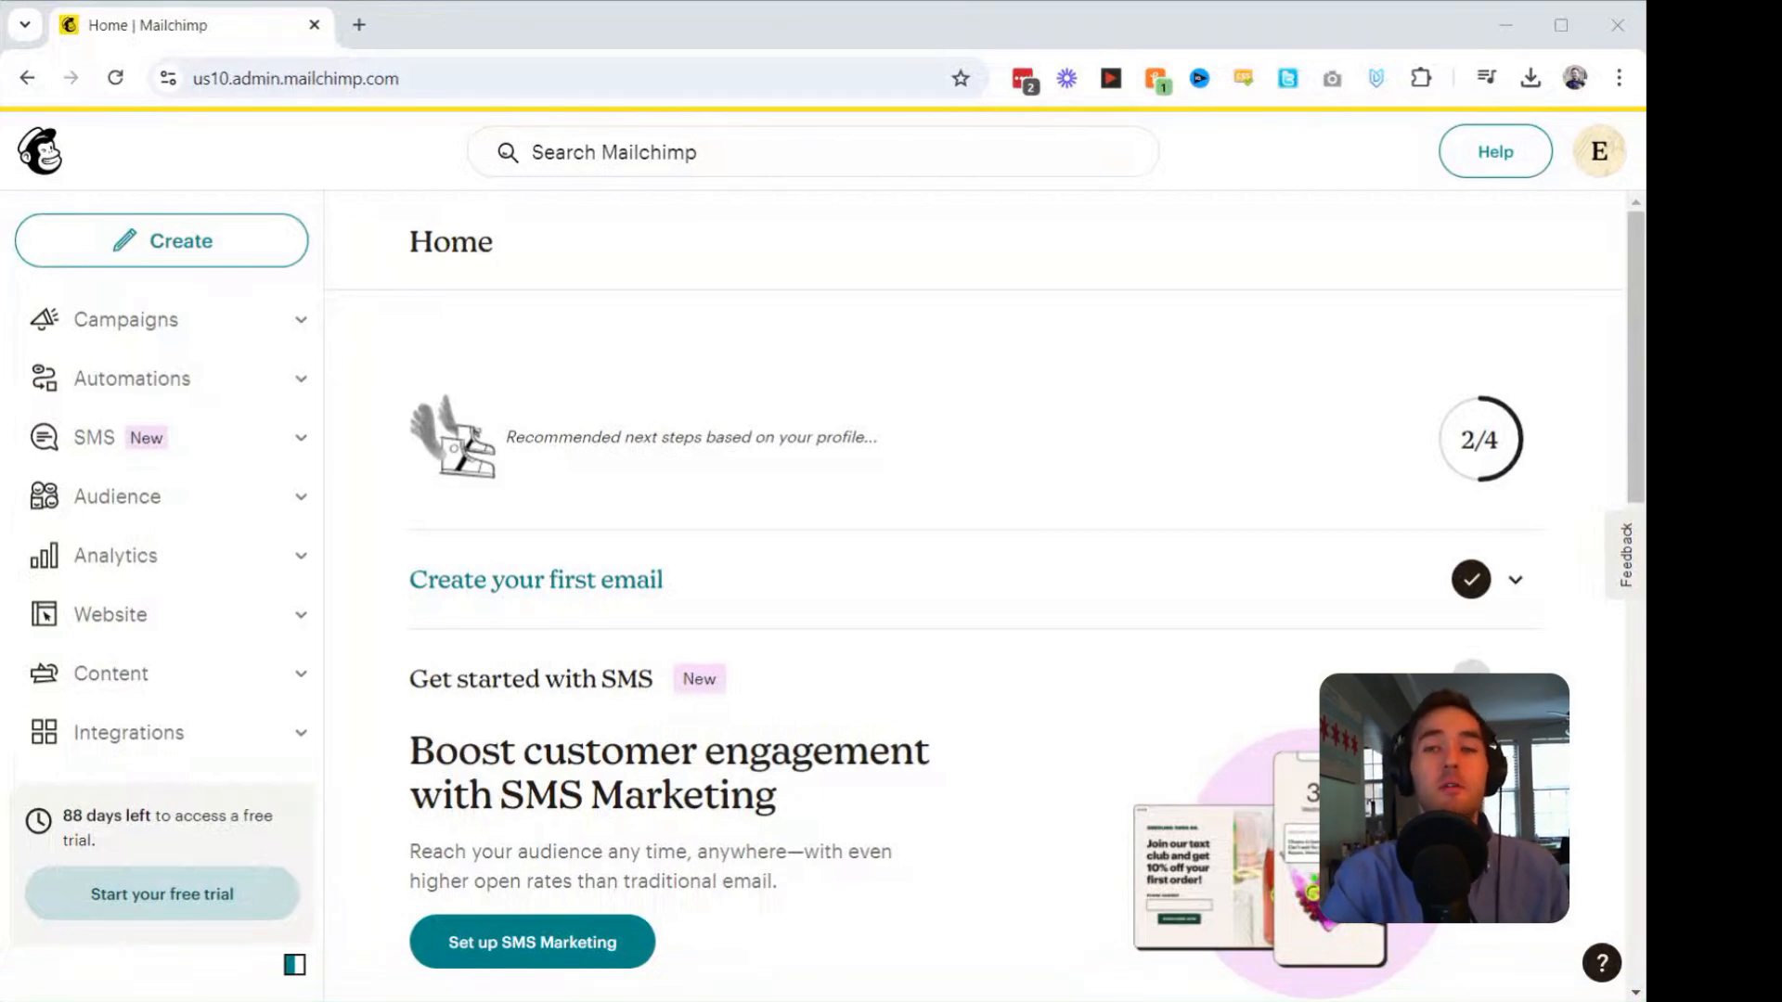
# Open the audience's Segments page and look through the pre-built segments and segment management options.
pyautogui.click(124, 506)
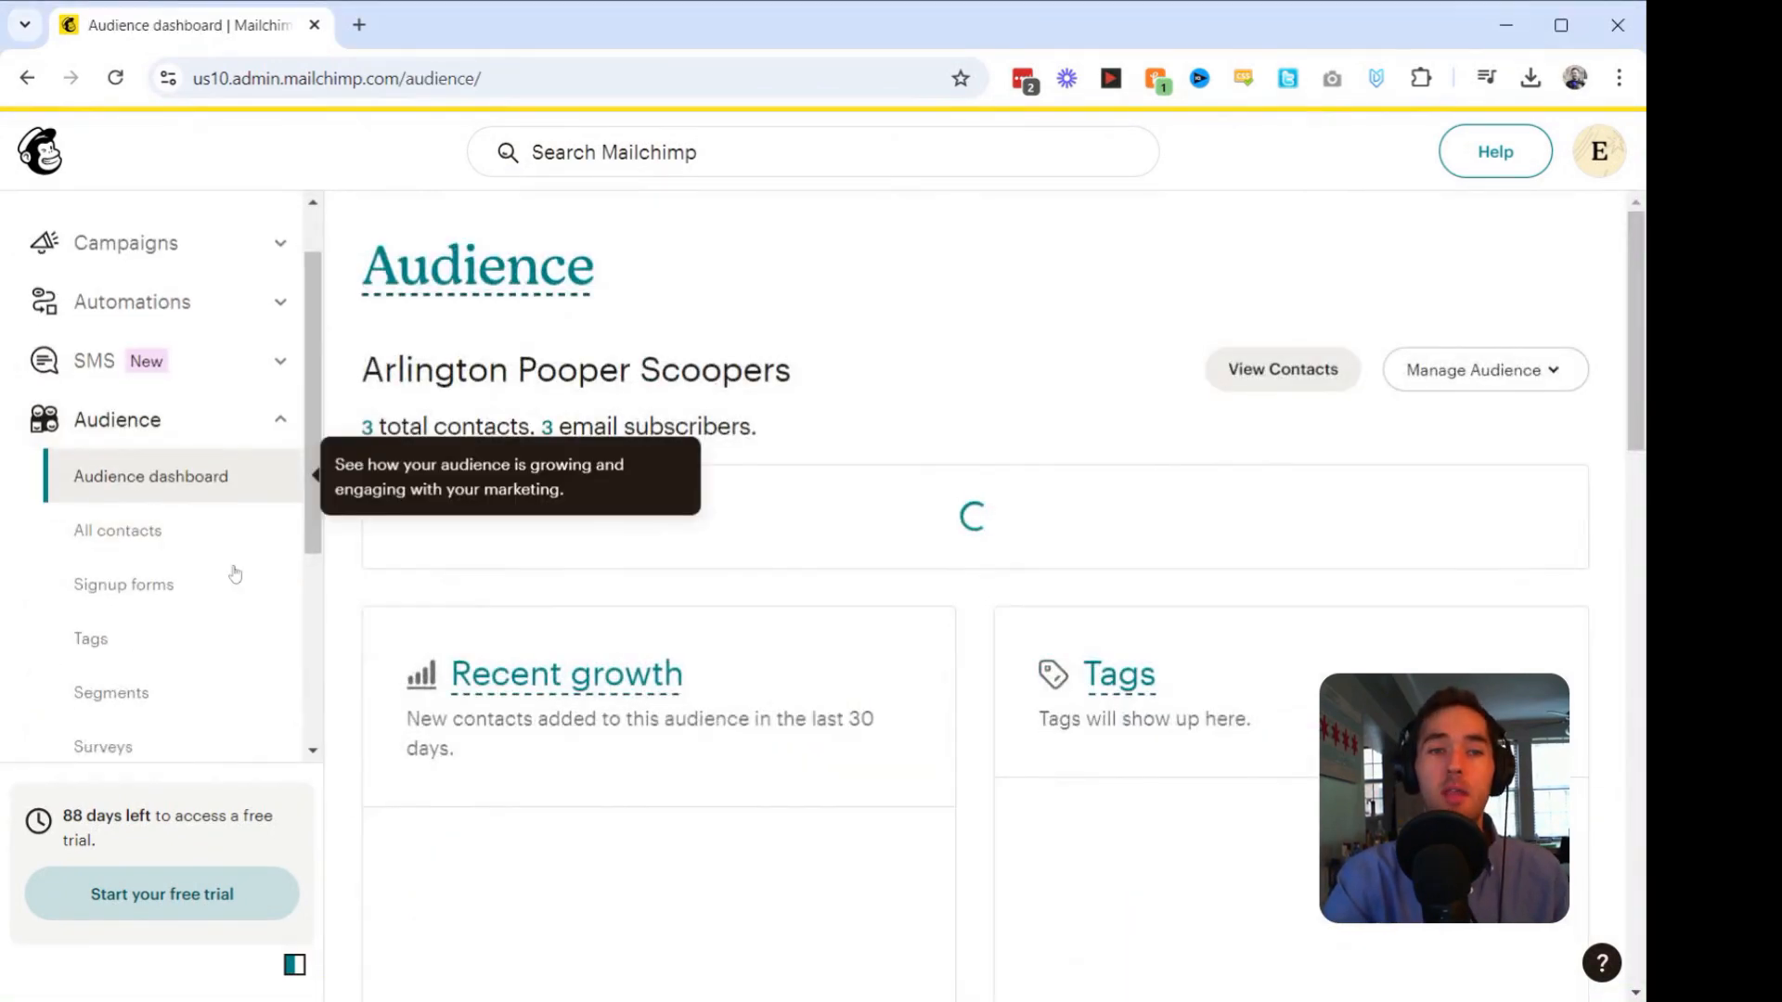
pyautogui.scroll(-2, 209, 585)
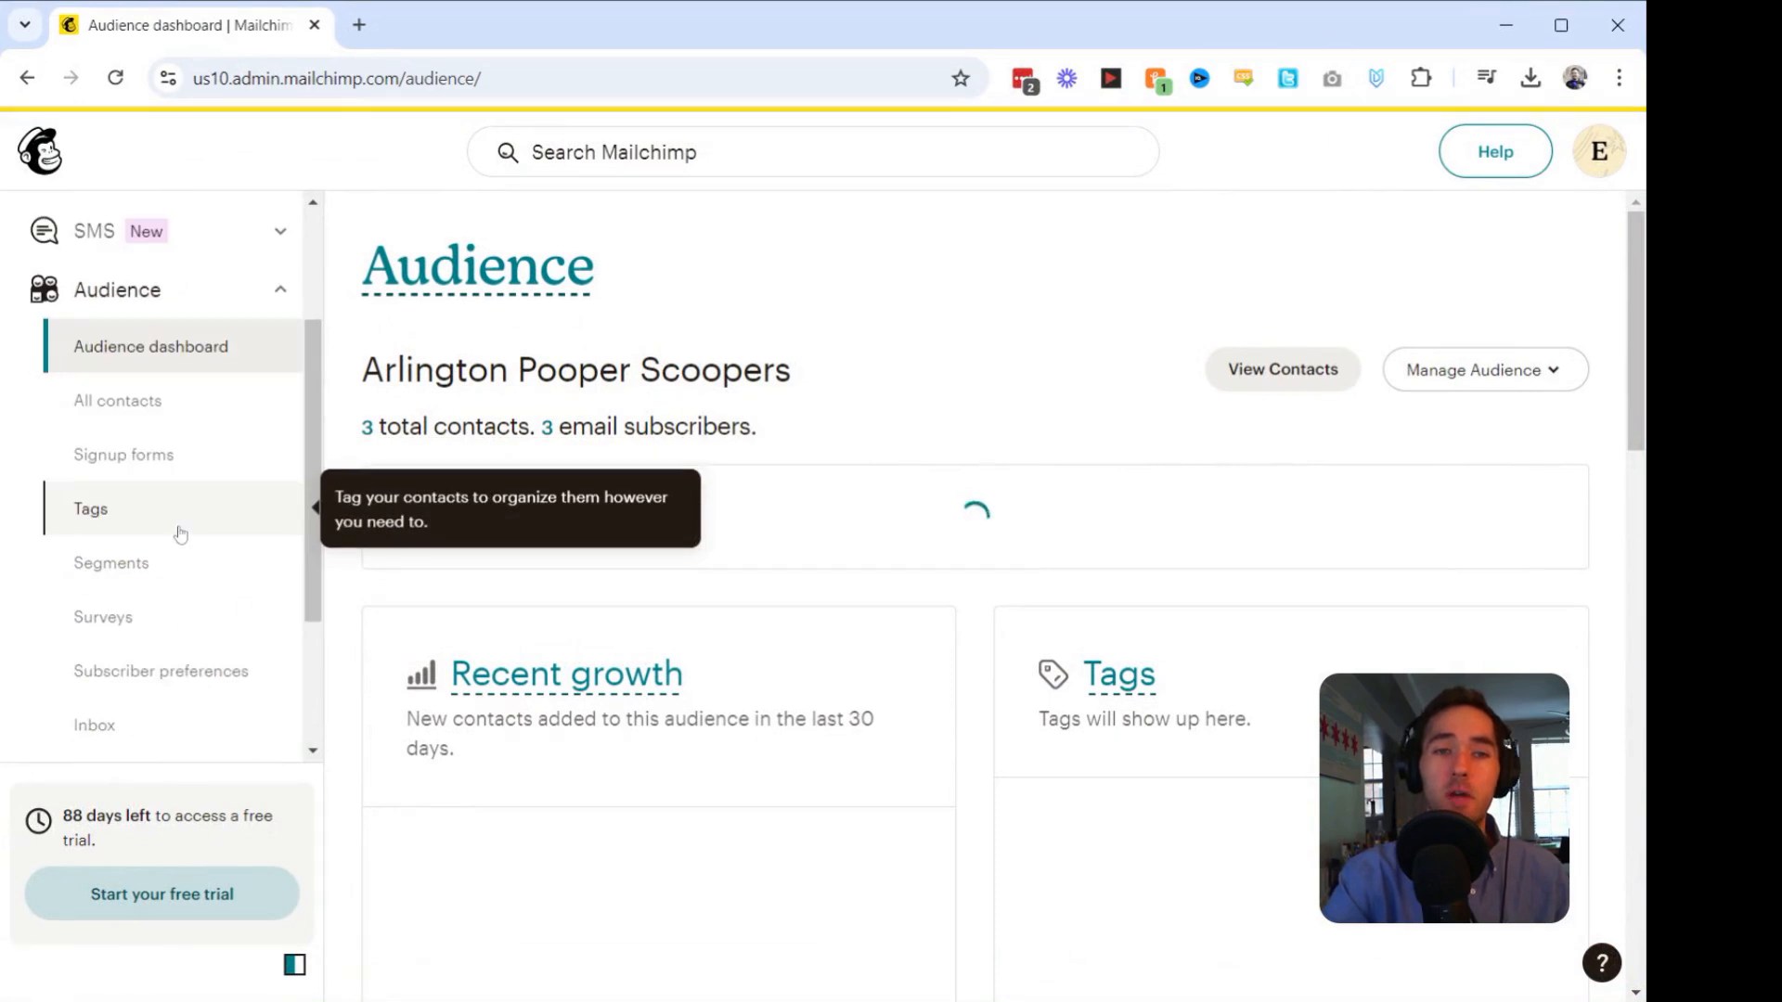
pyautogui.scroll(-1, 120, 506)
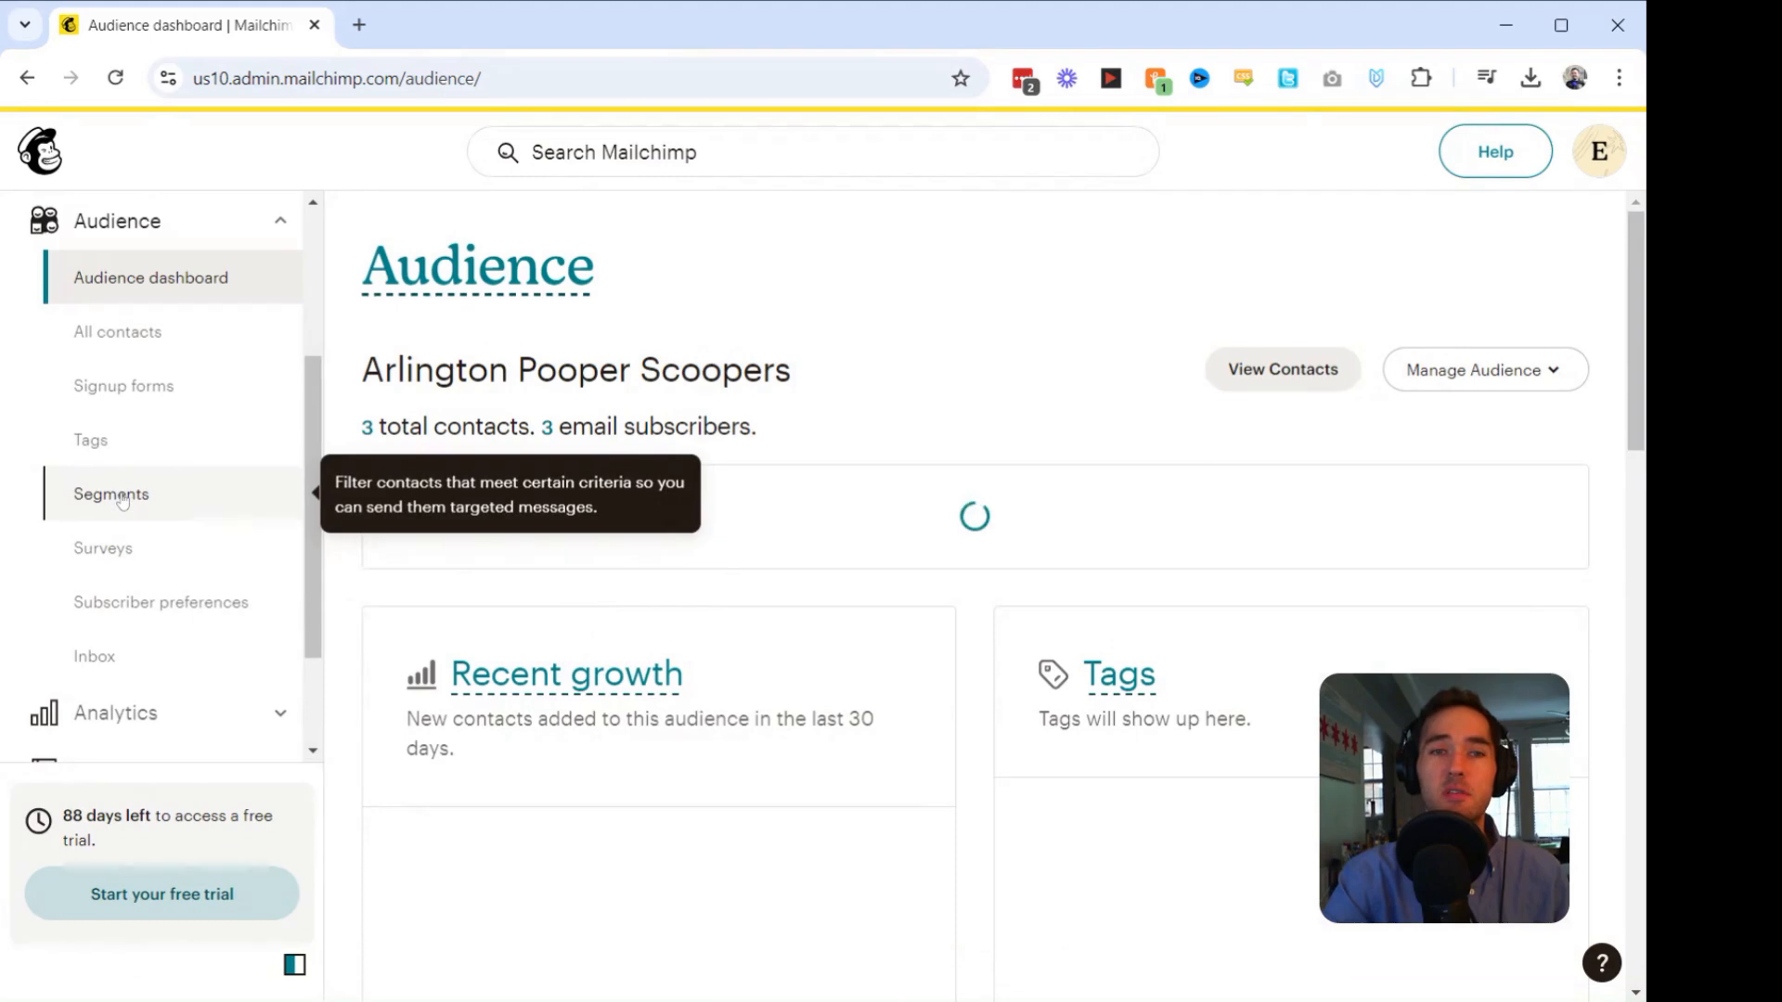
pyautogui.click(122, 502)
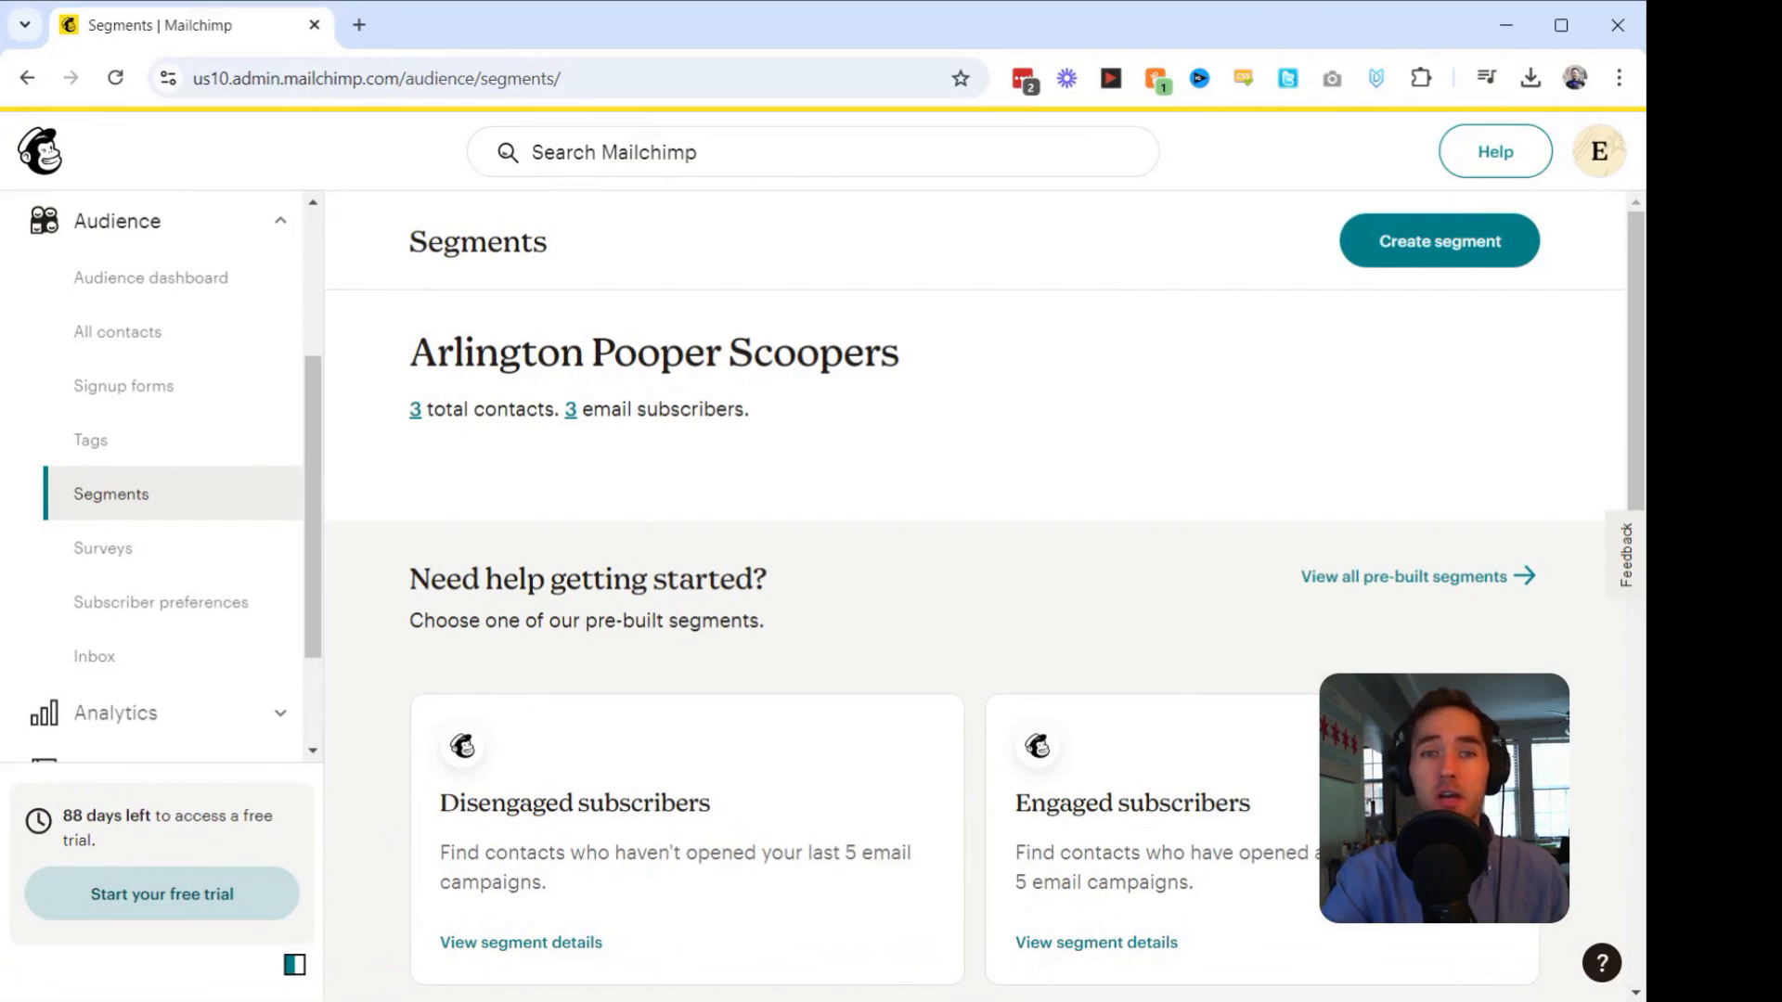
pyautogui.scroll(-3, 975, 640)
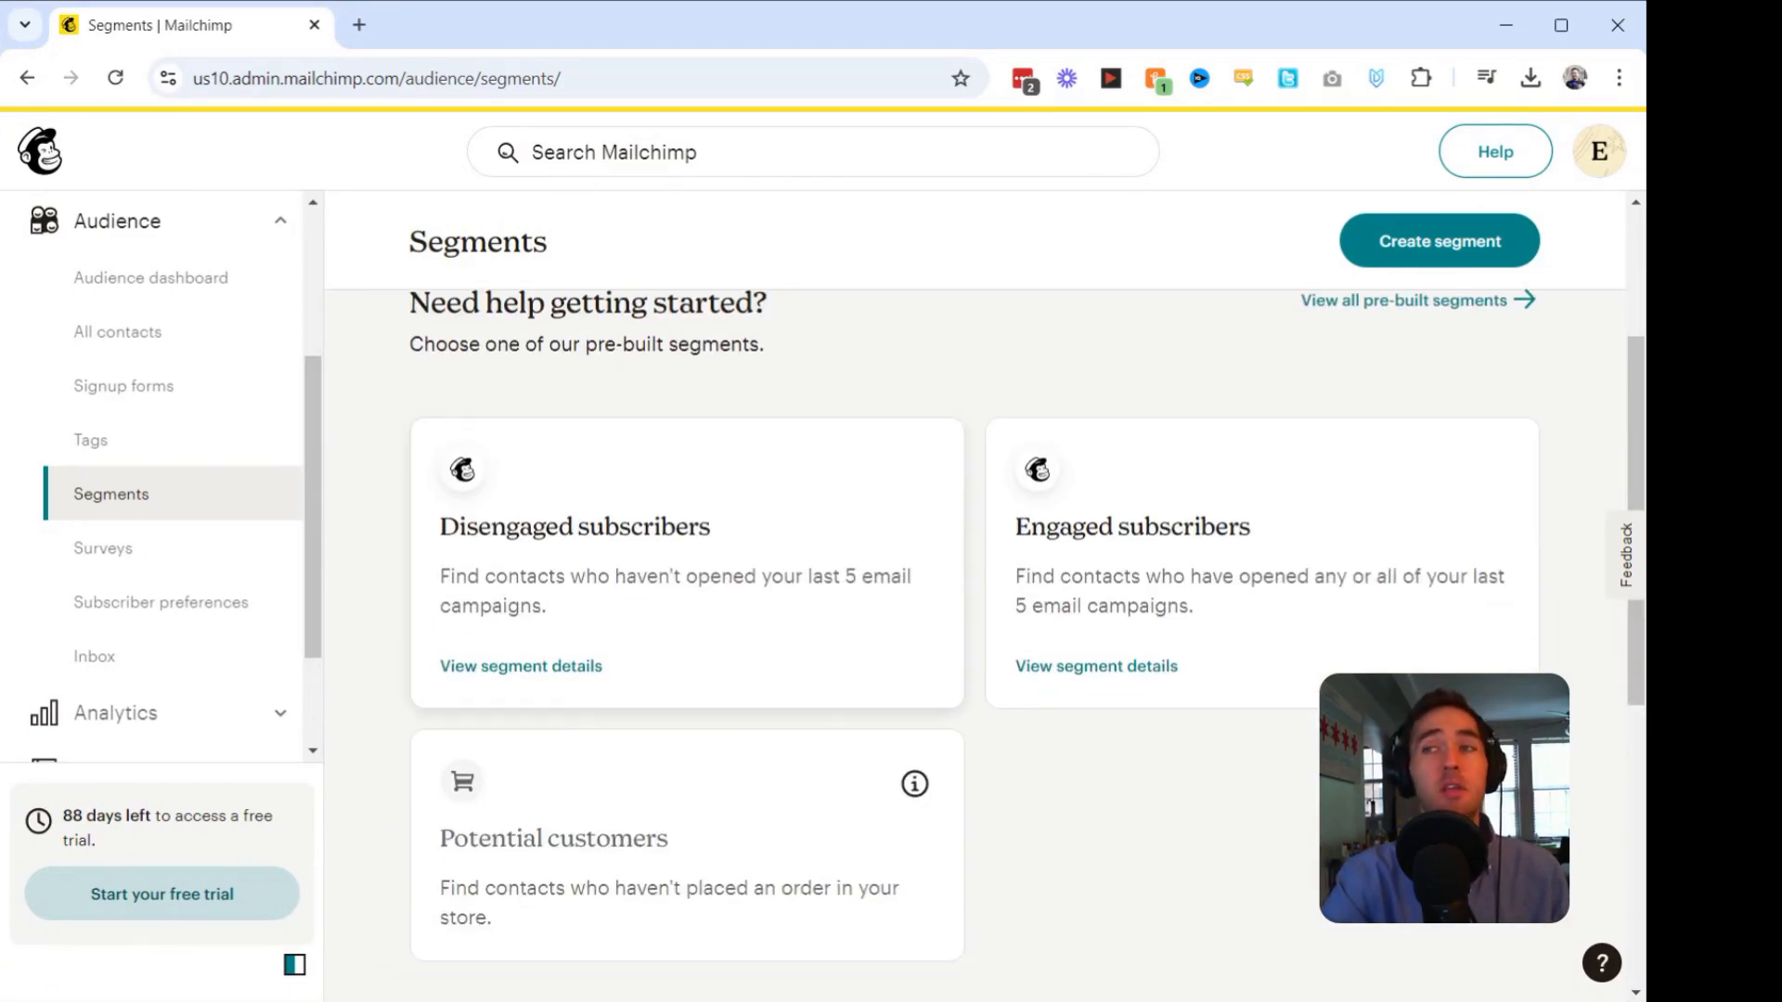
pyautogui.scroll(-6, 975, 640)
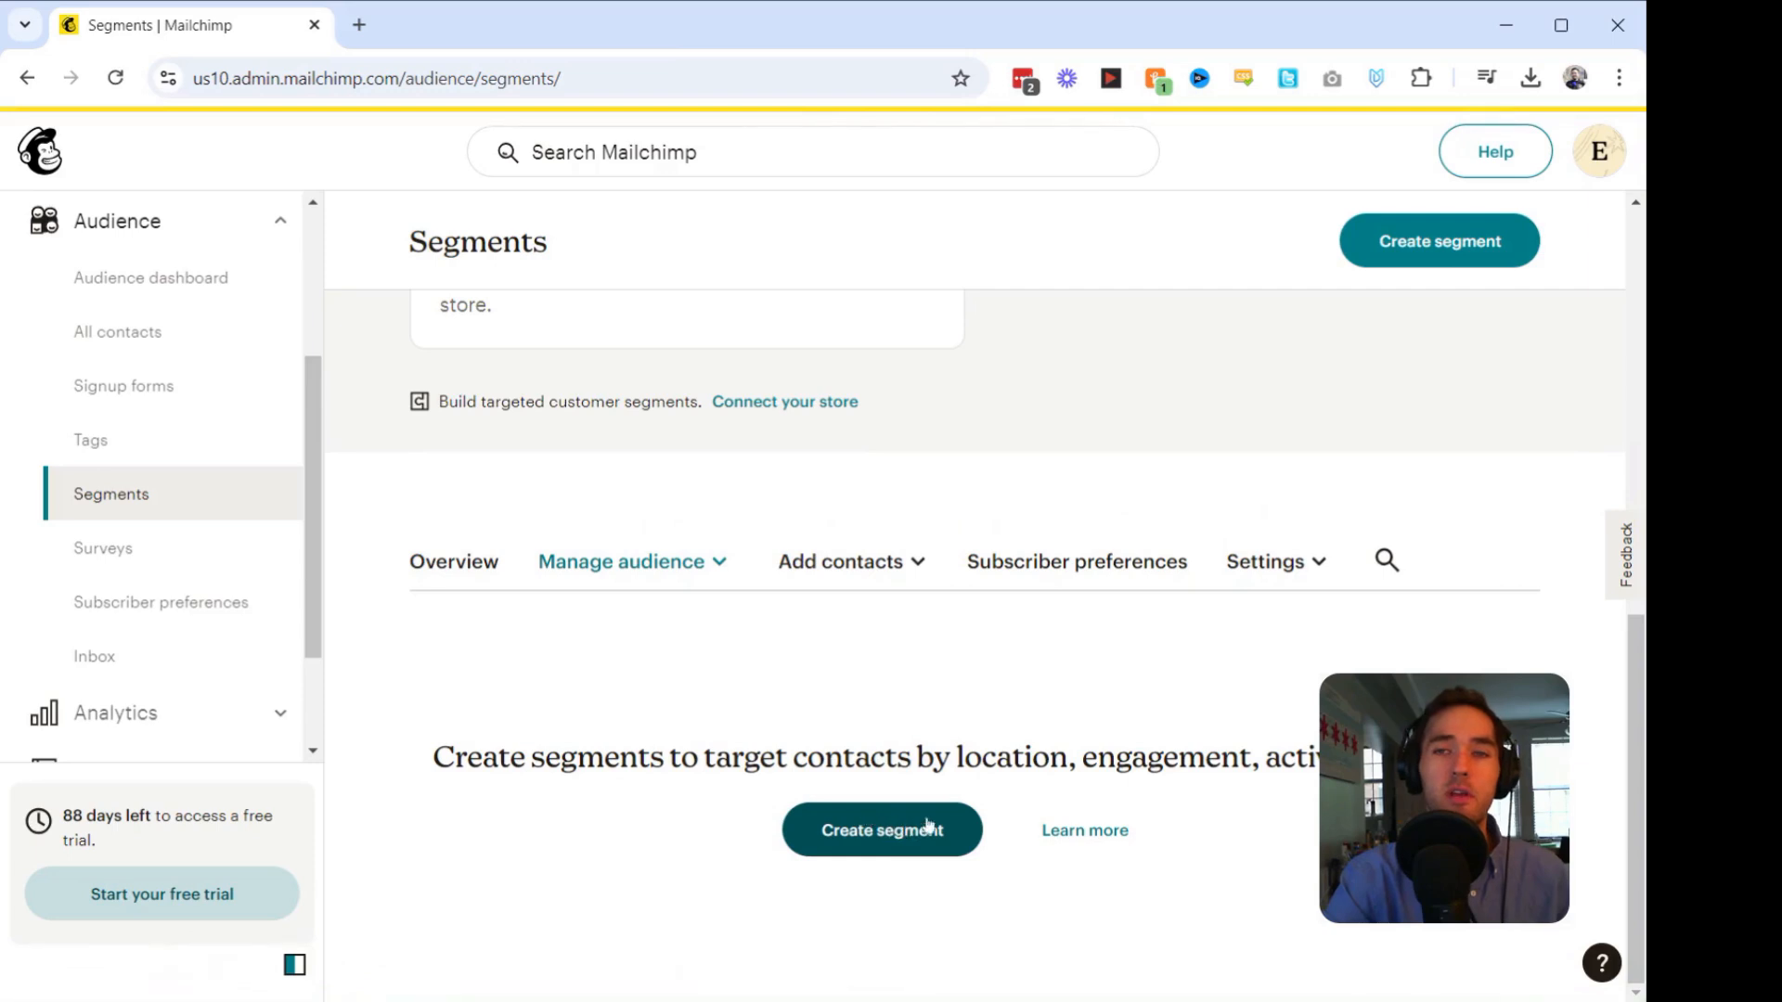
# Start a new segment with a filter for Email subscription status is one of Subscribed.
pyautogui.click(1428, 242)
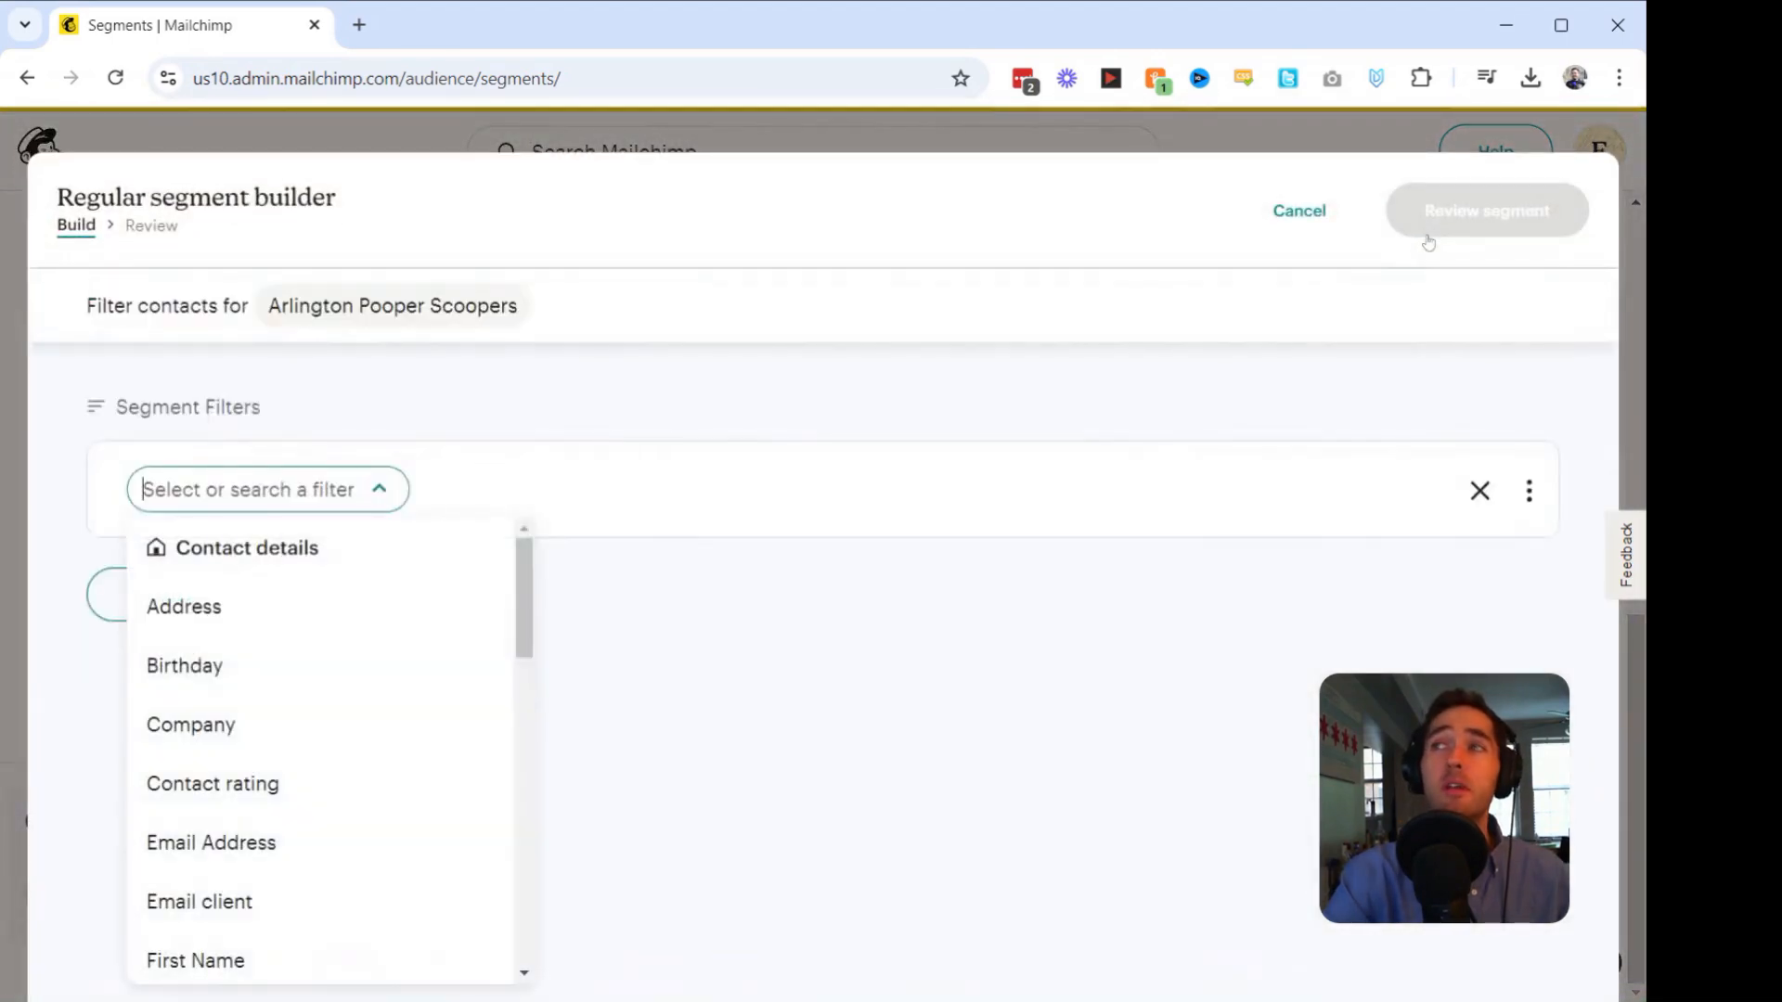
pyautogui.scroll(-5, 153, 729)
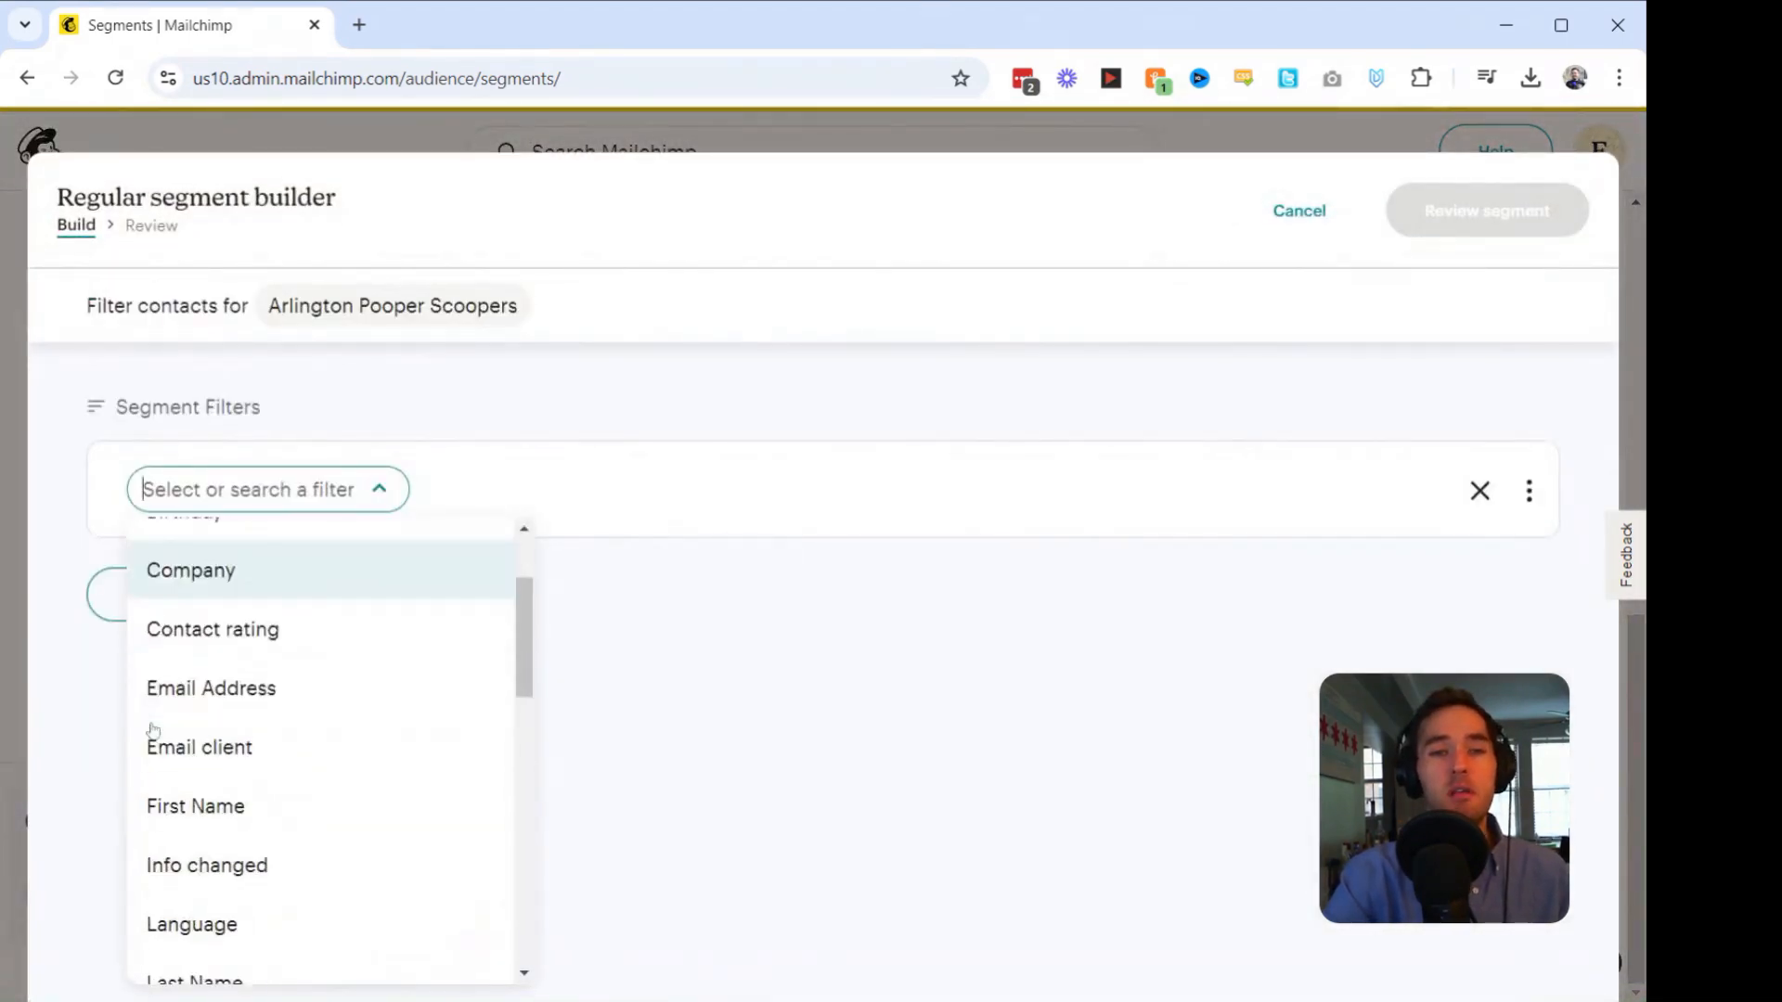
pyautogui.scroll(-5, 153, 729)
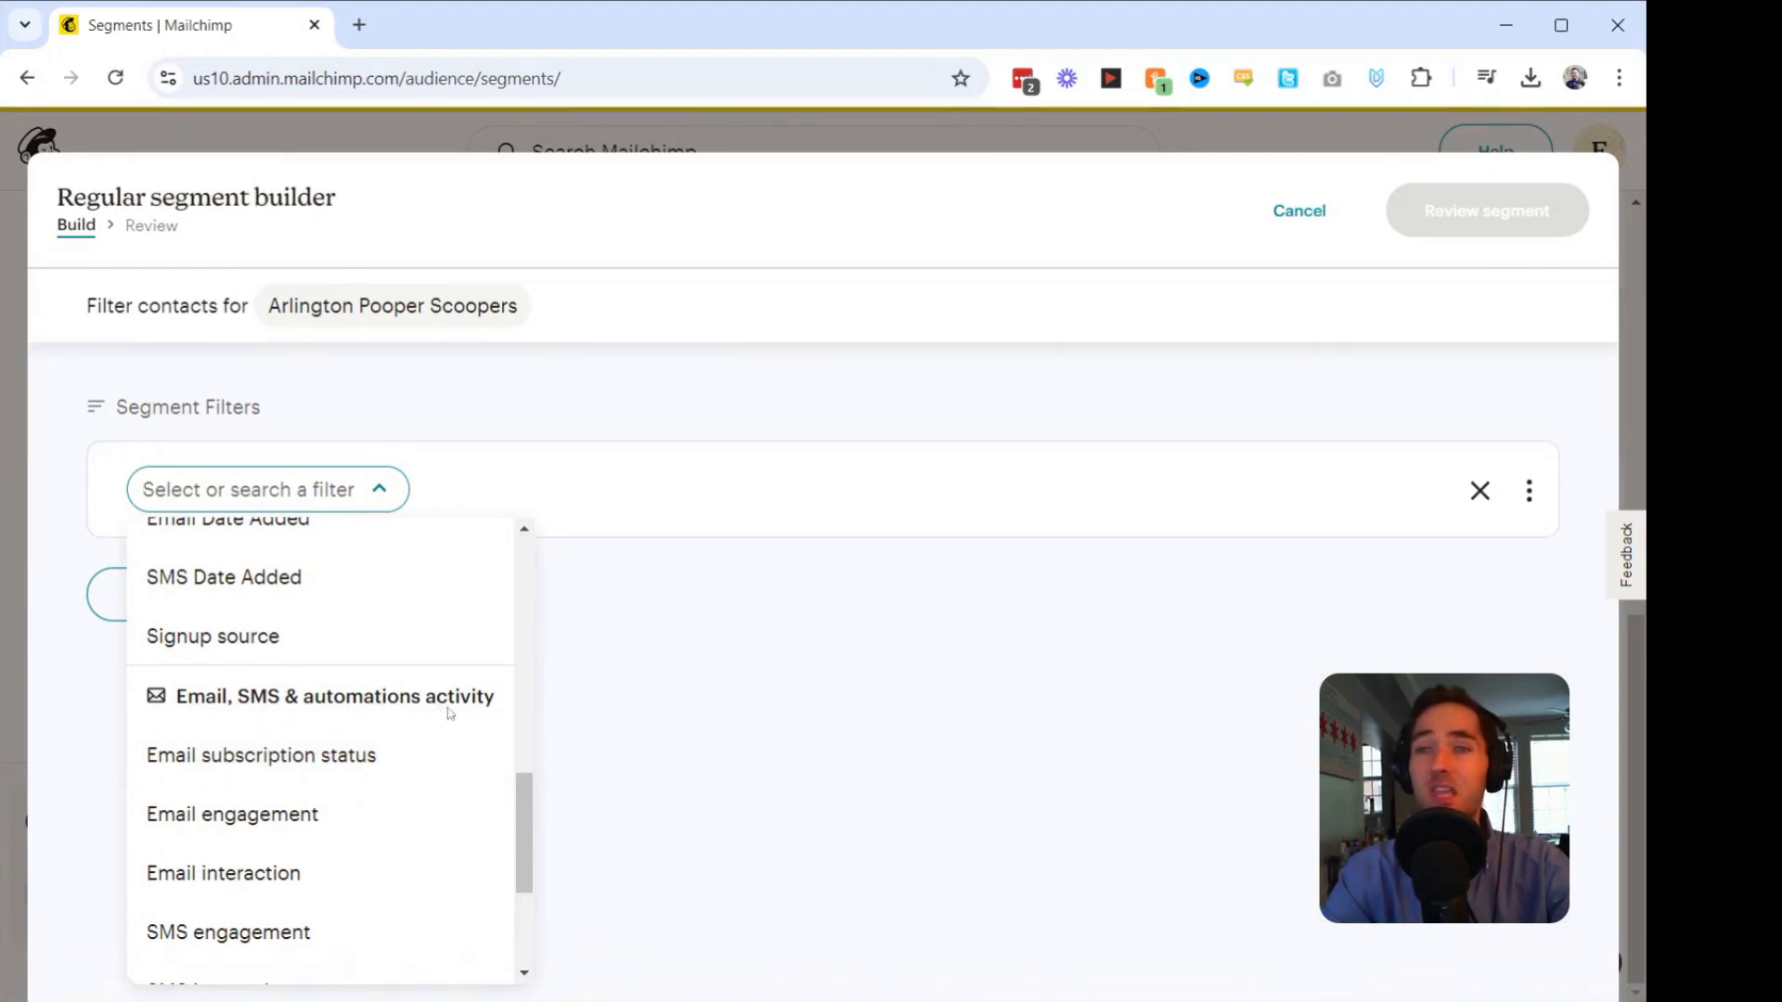
pyautogui.scroll(-1, 348, 747)
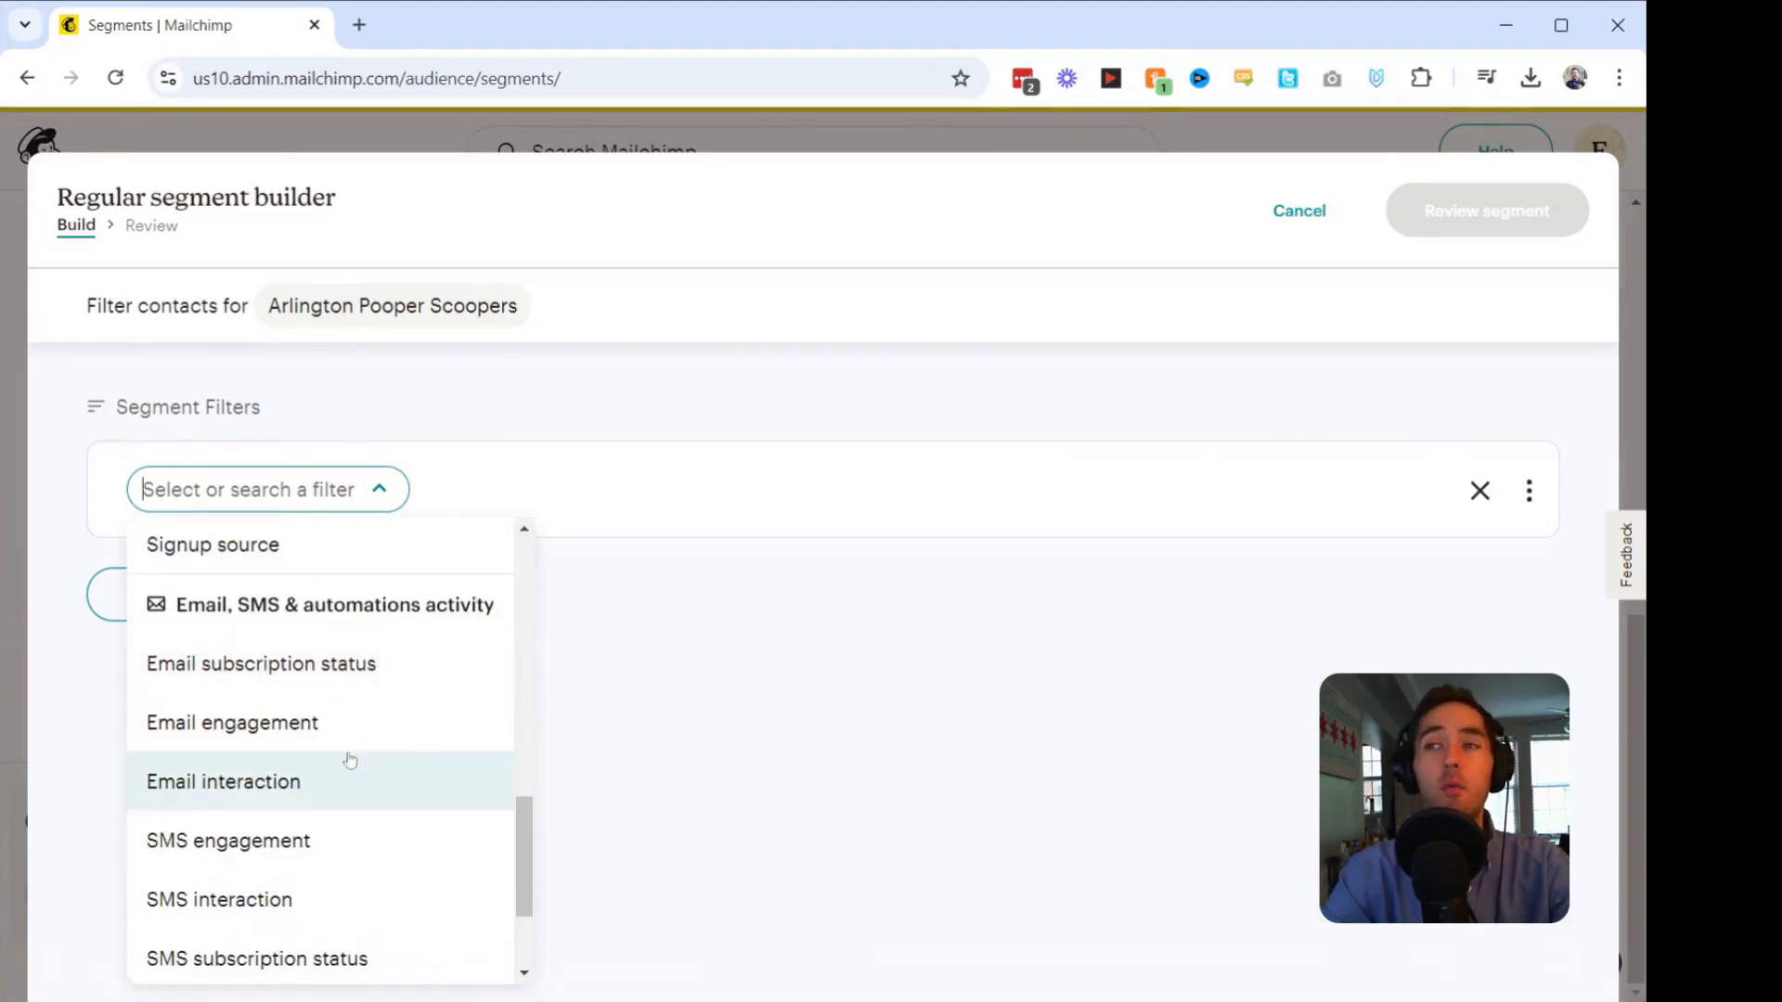
pyautogui.click(303, 676)
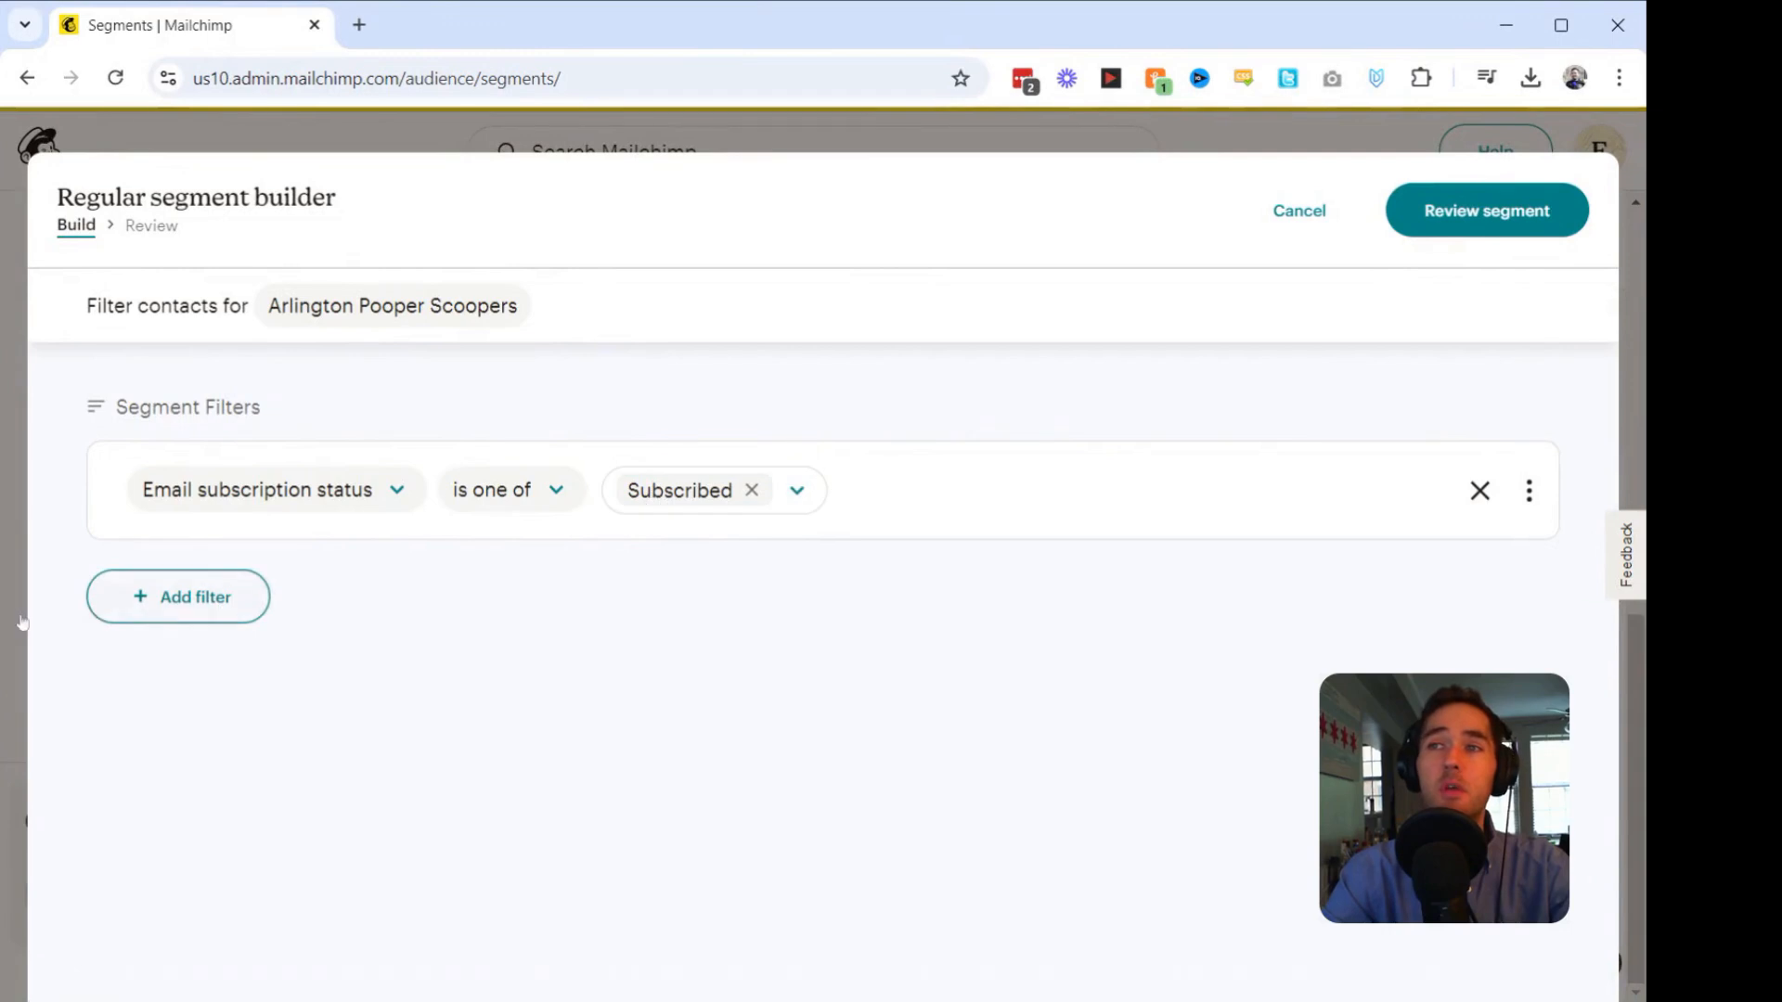
# Add a second filter to the segment, joined with And, for Contact rating is 1 star.
pyautogui.click(164, 596)
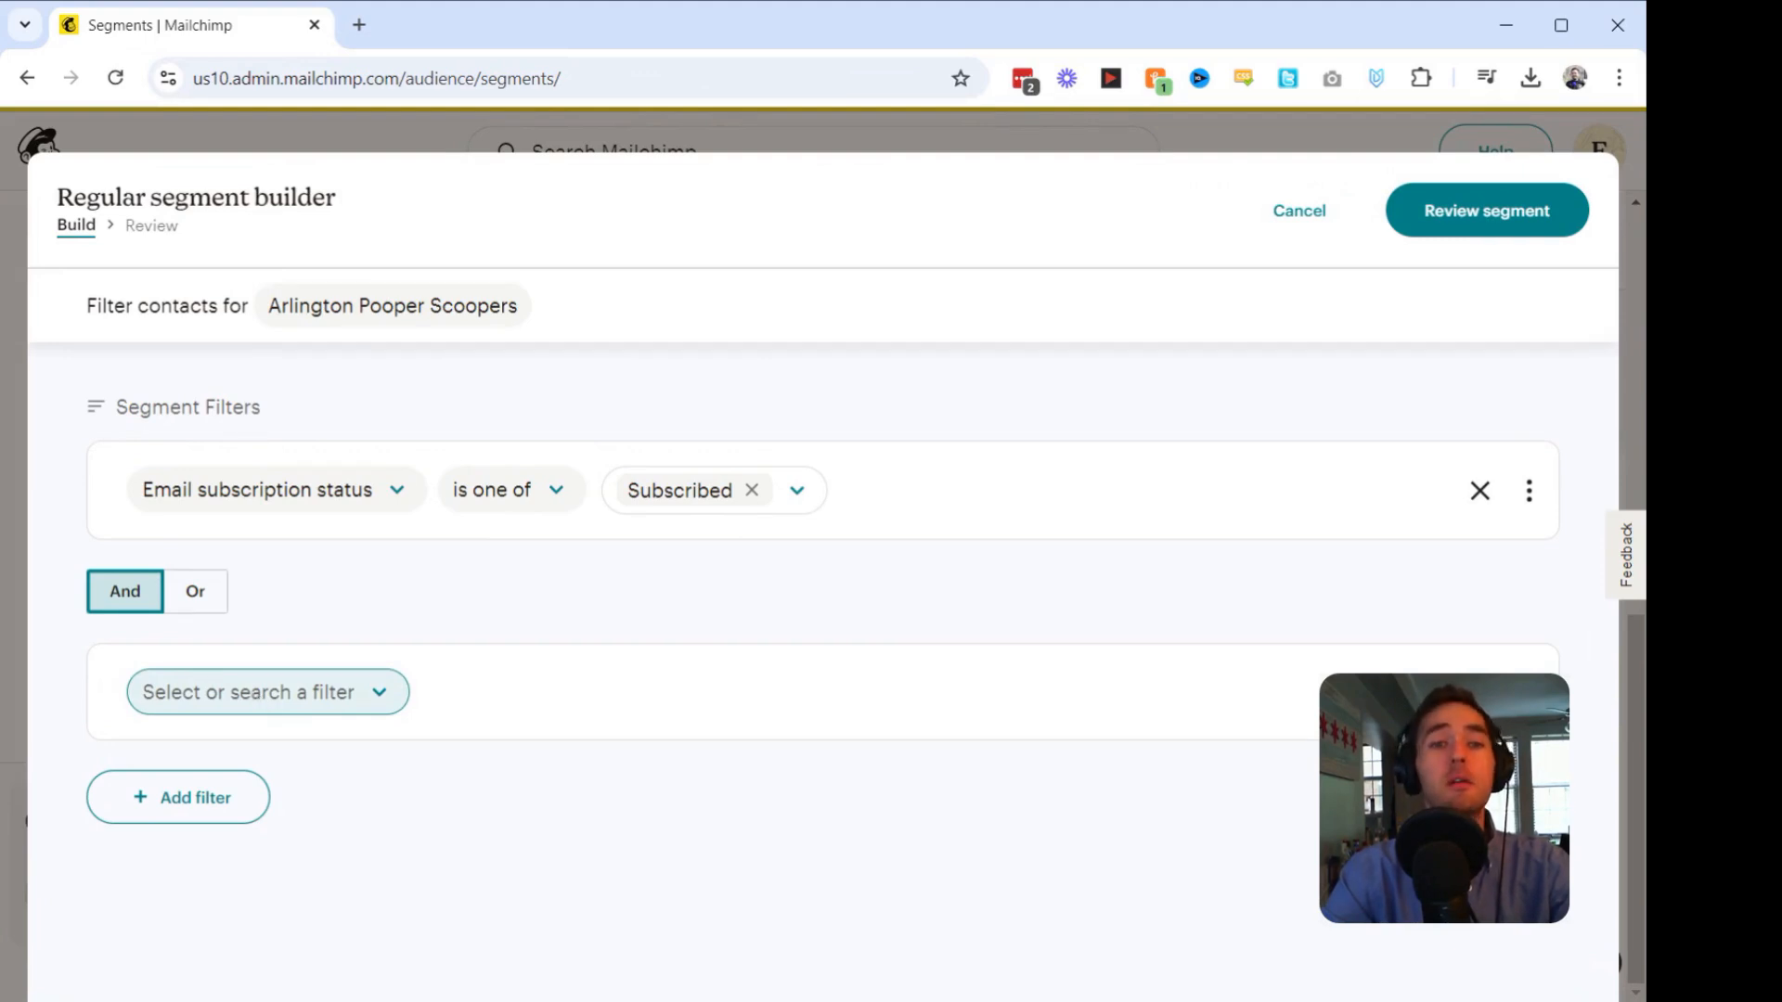
pyautogui.click(255, 696)
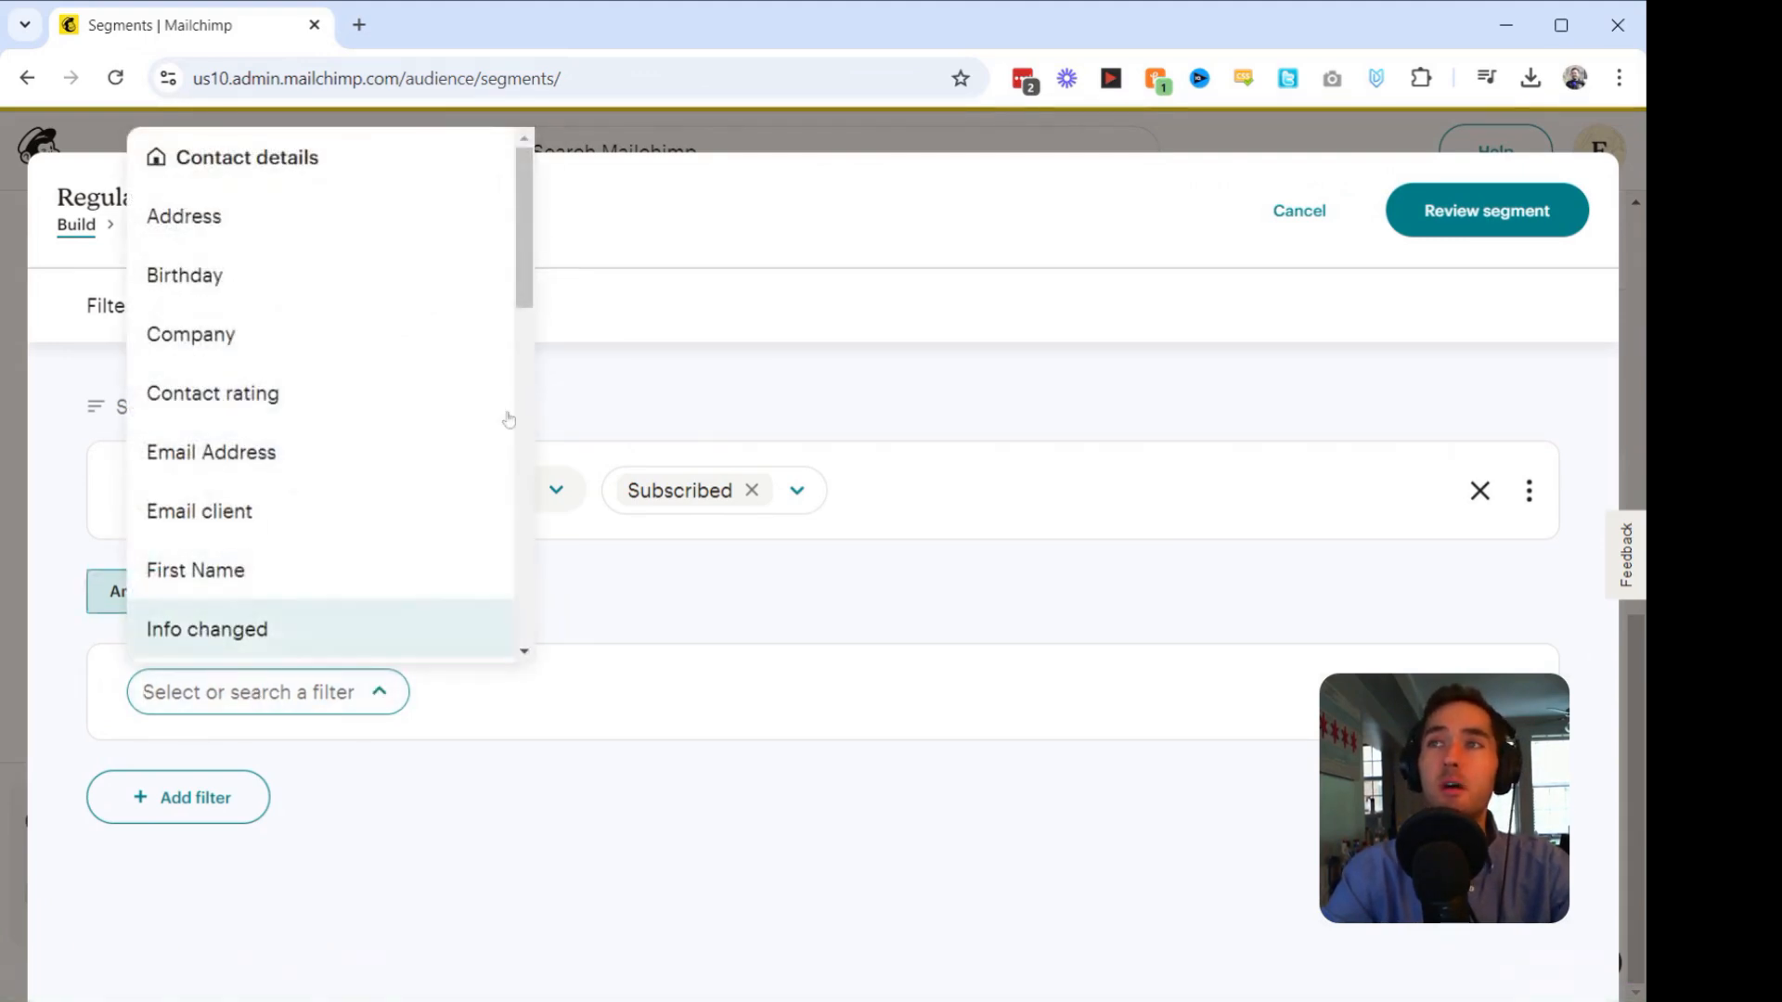
pyautogui.scroll(-1, 168, 278)
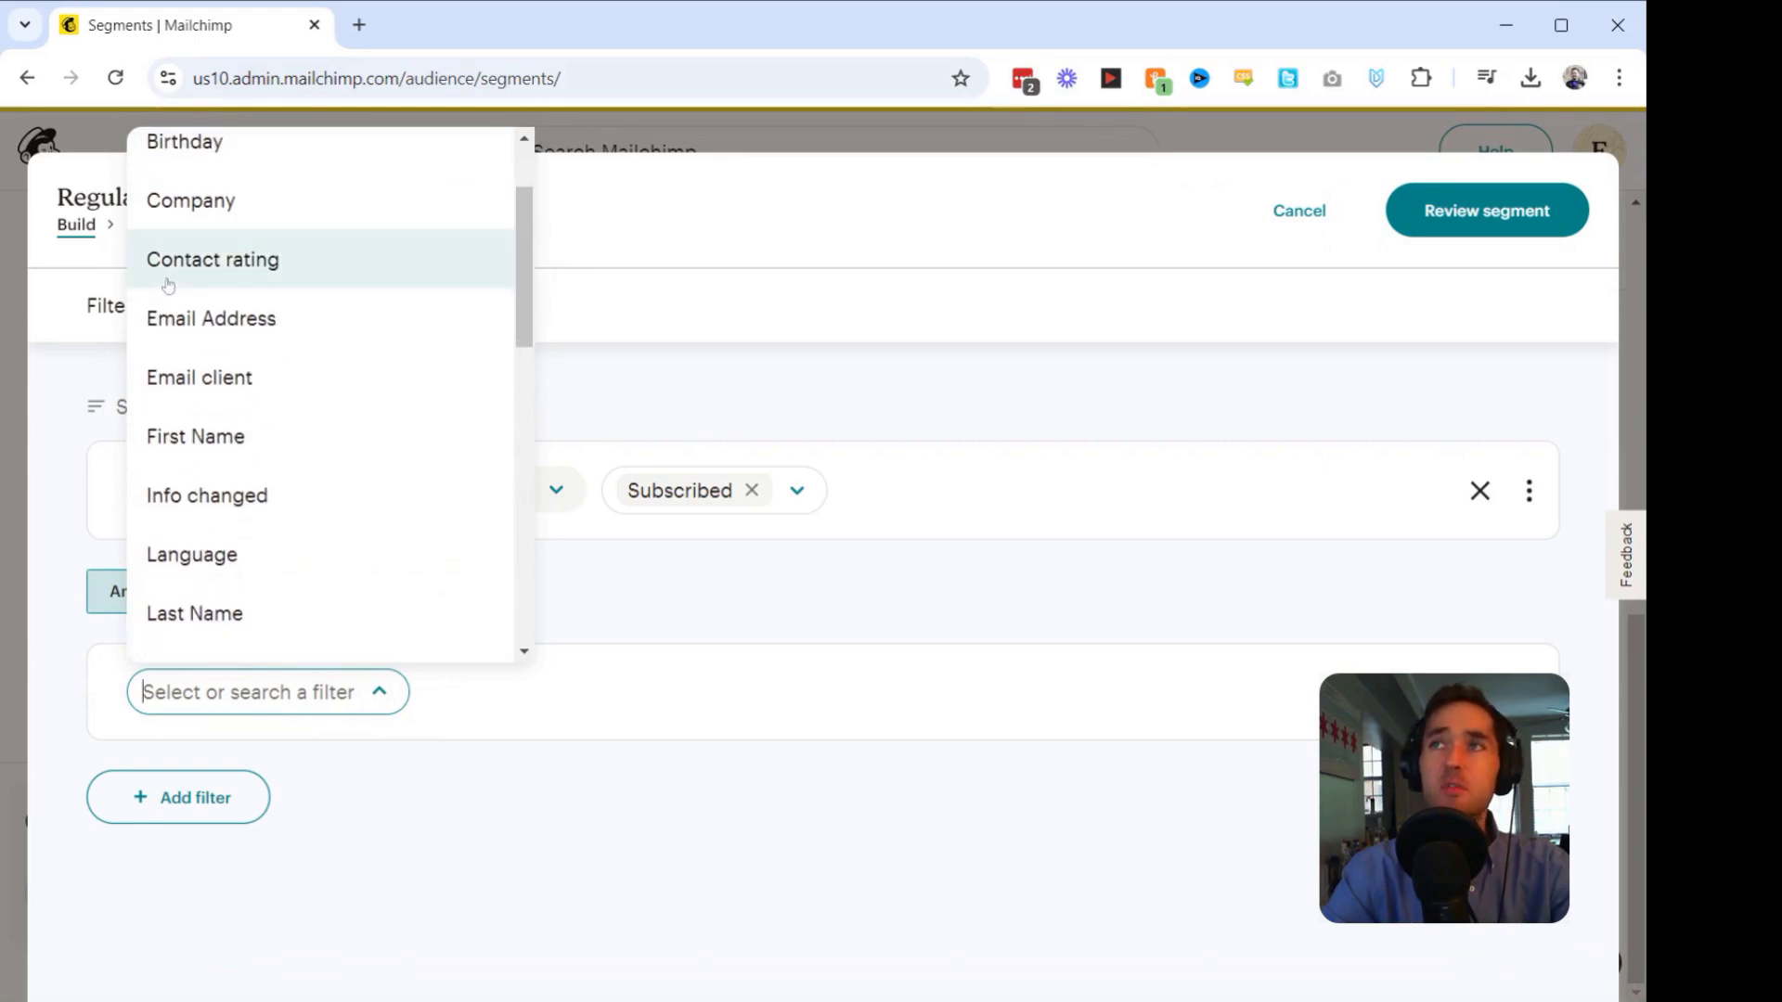
pyautogui.click(259, 271)
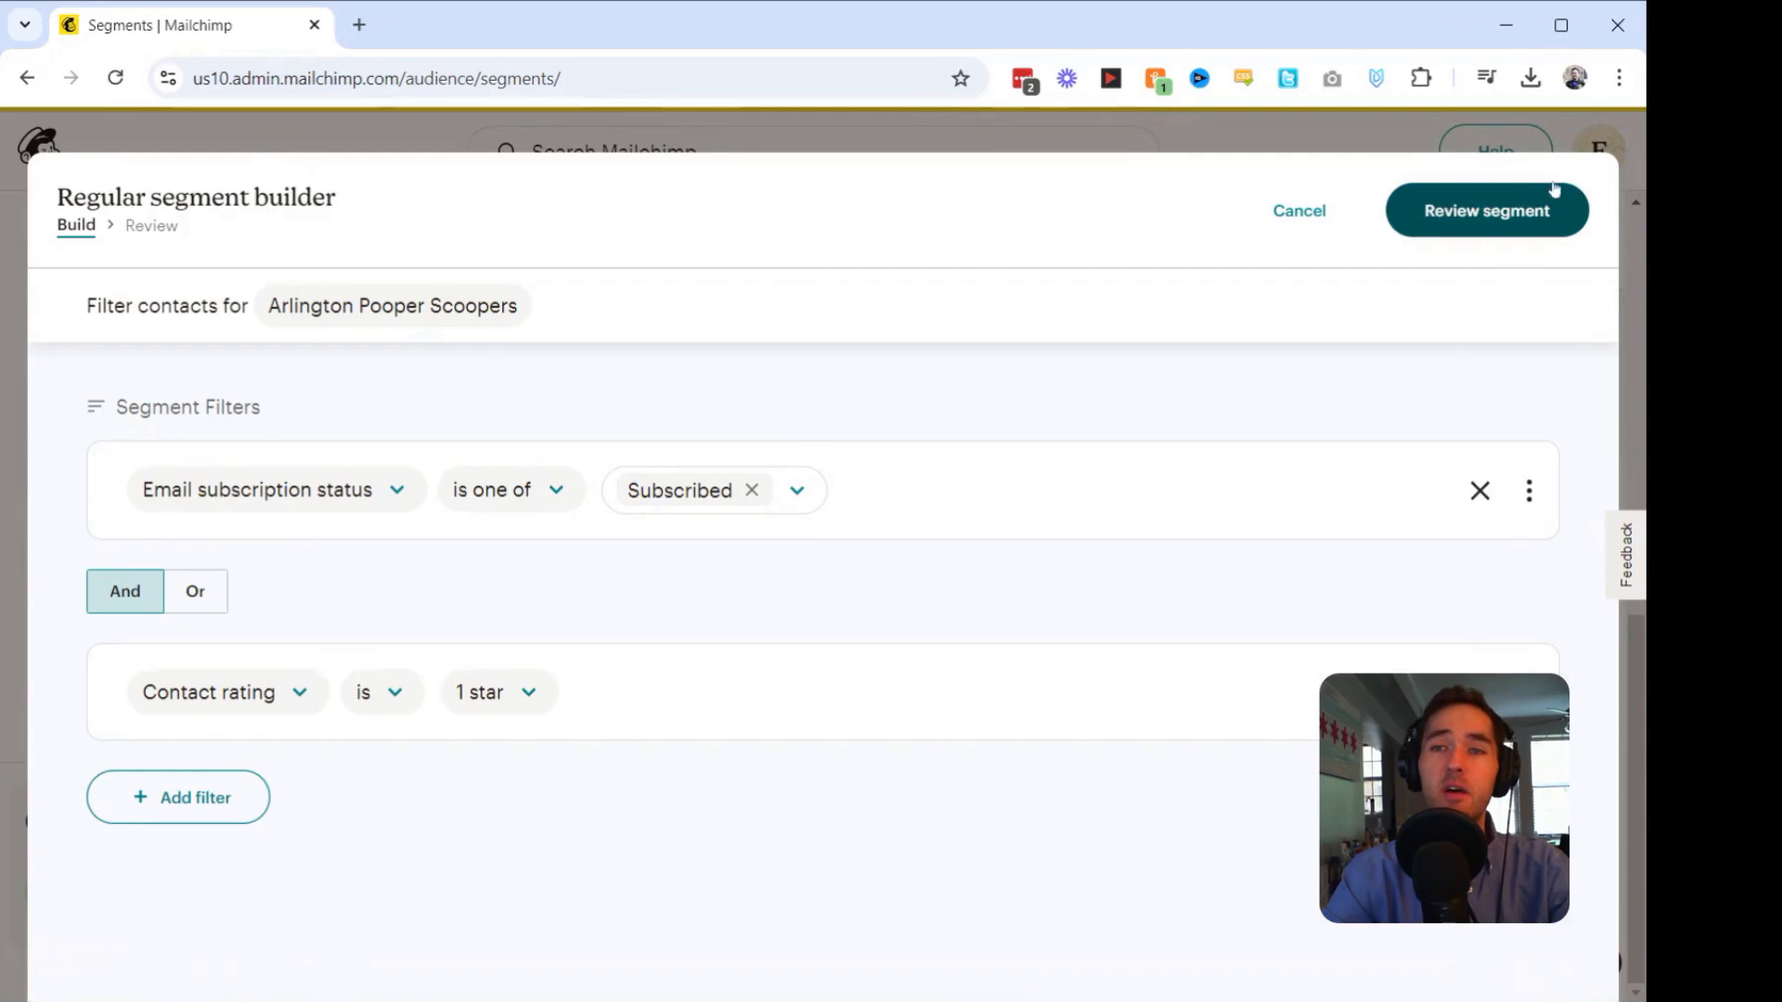
# Name the segment "1 Star Subscribers" and proceed to its review.
pyautogui.click(1488, 208)
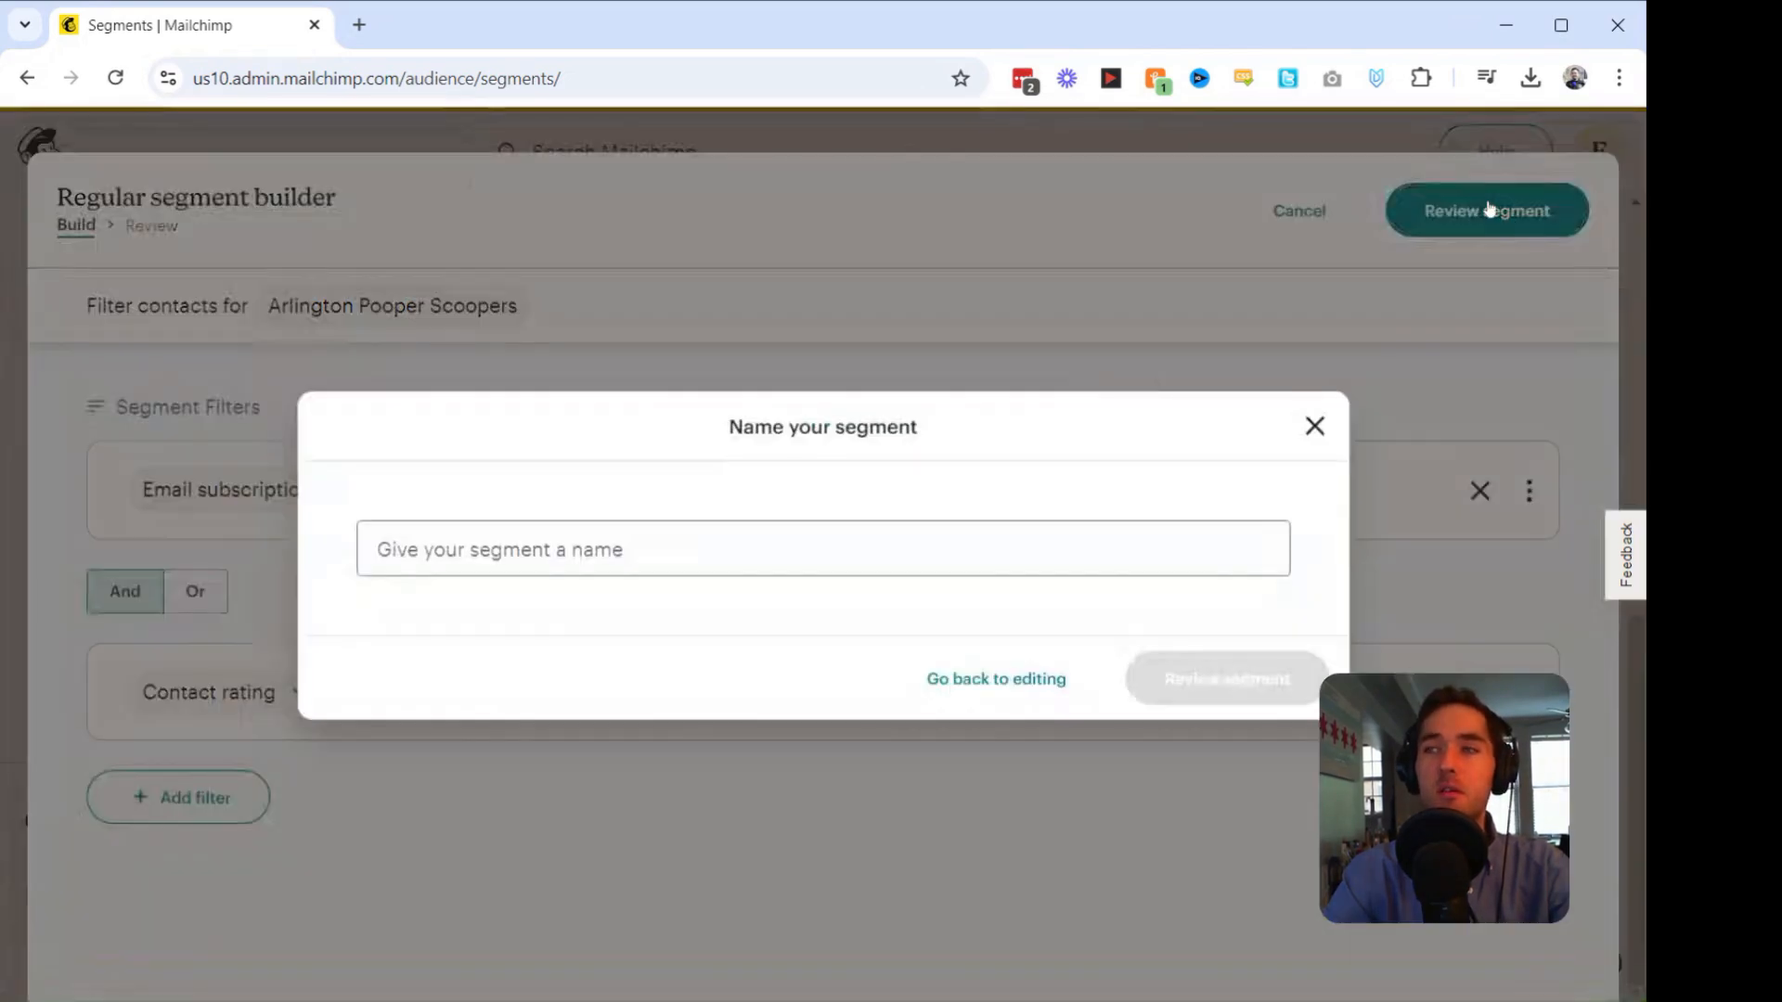
pyautogui.click(843, 546)
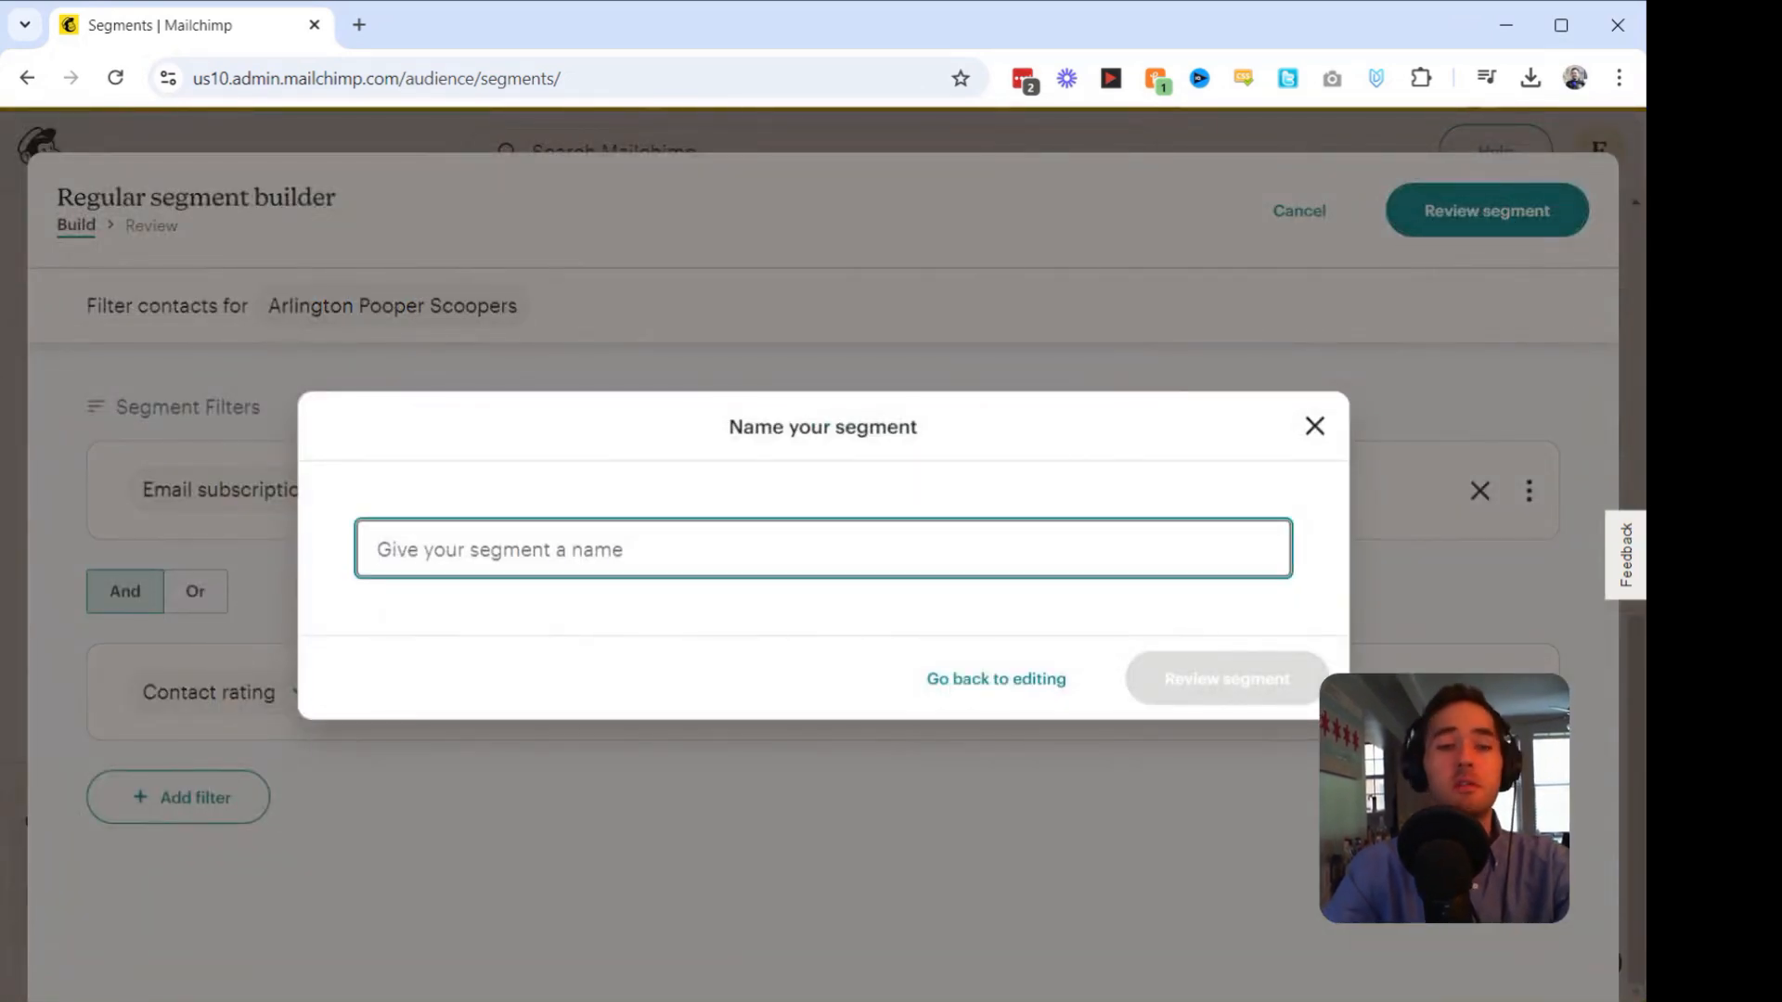
pyautogui.write('1 Star S')
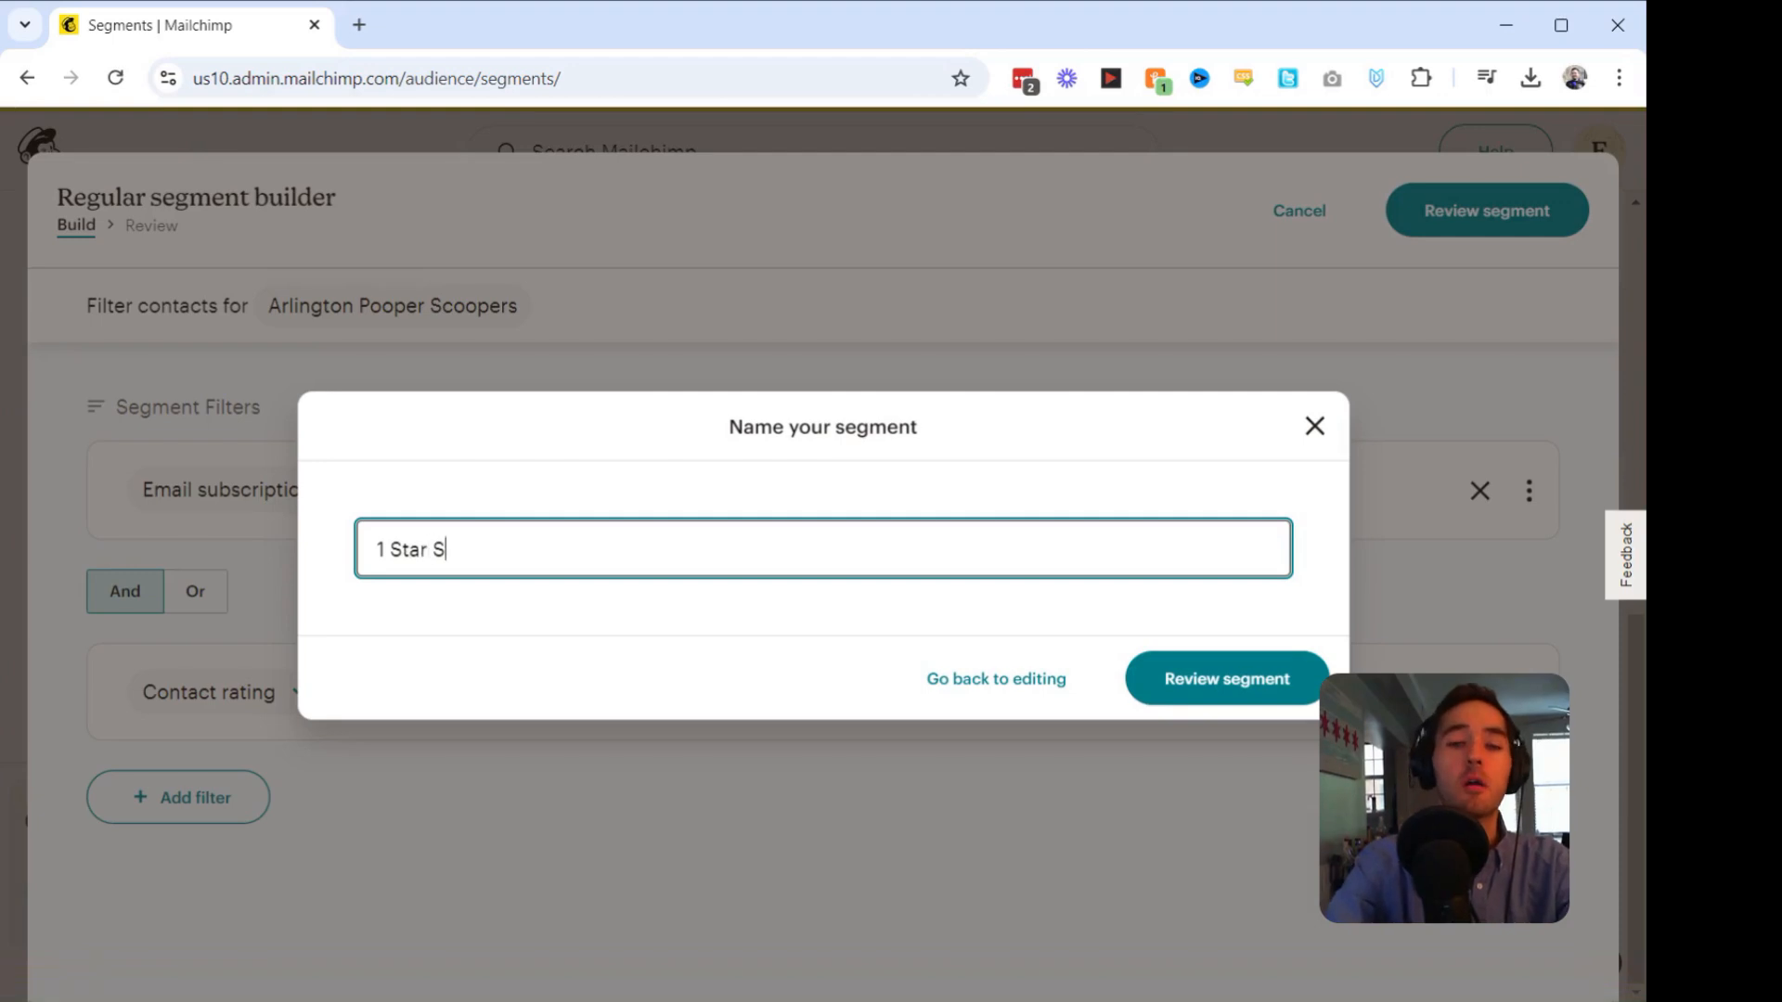
pyautogui.write('ubscribers')
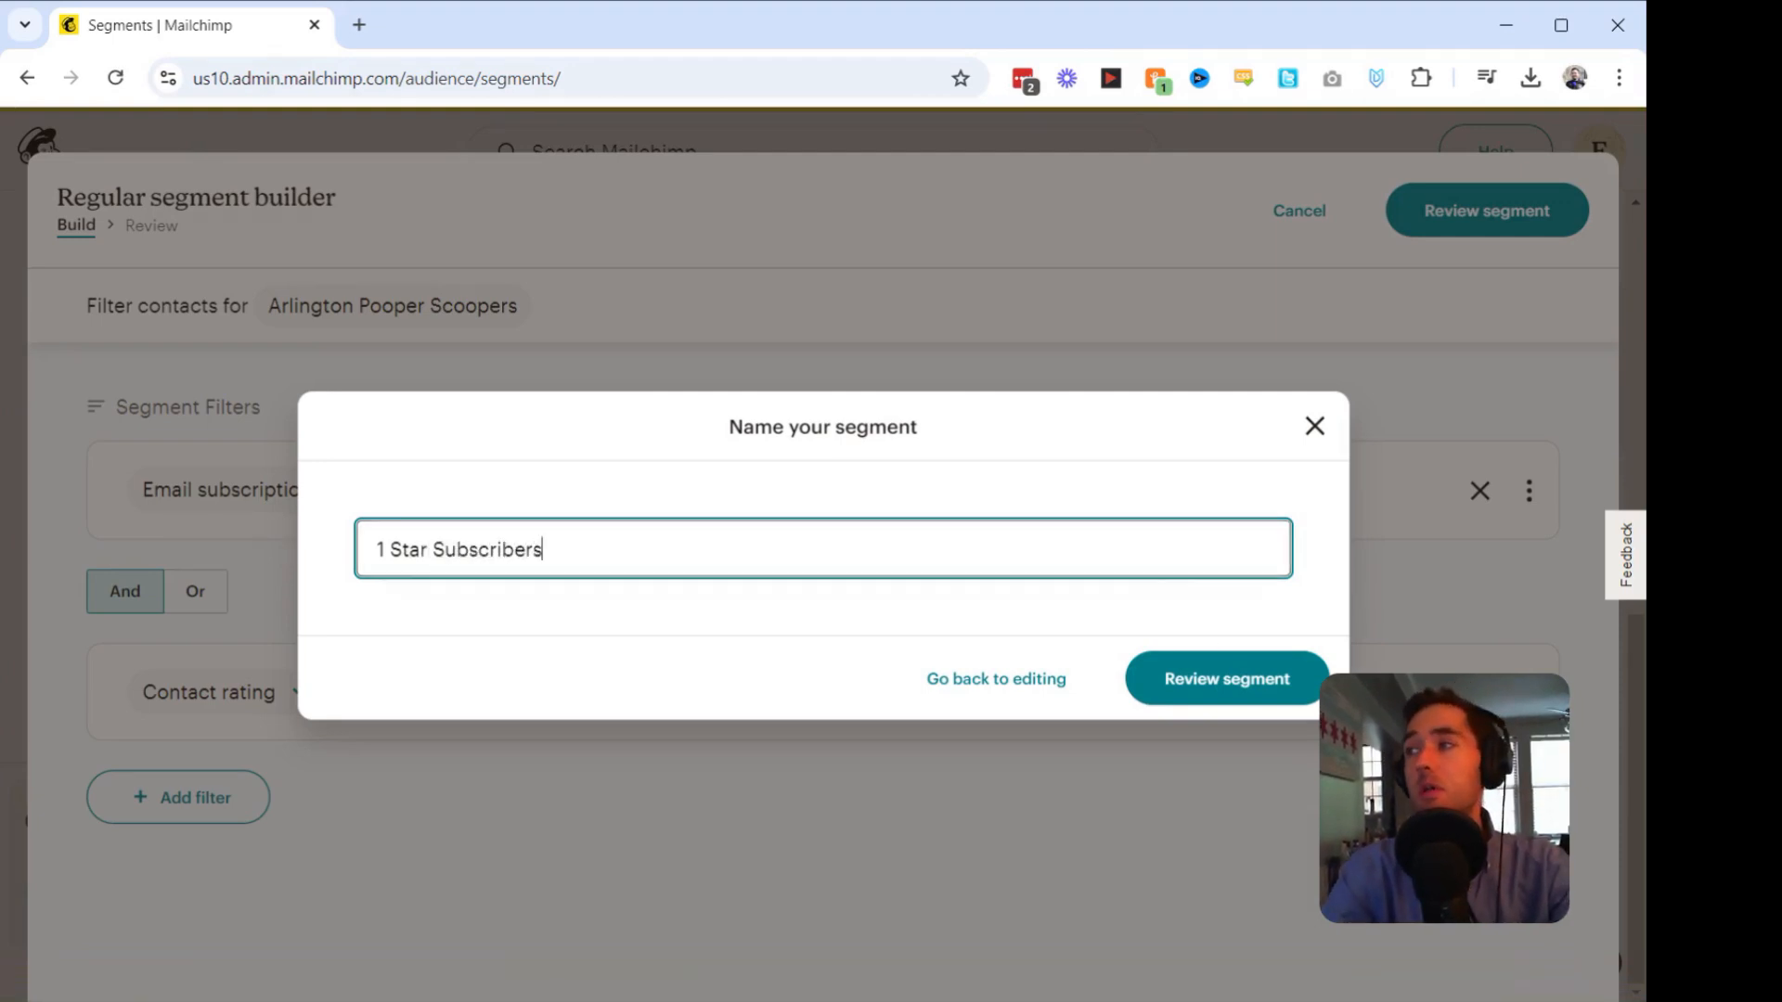
pyautogui.click(1241, 682)
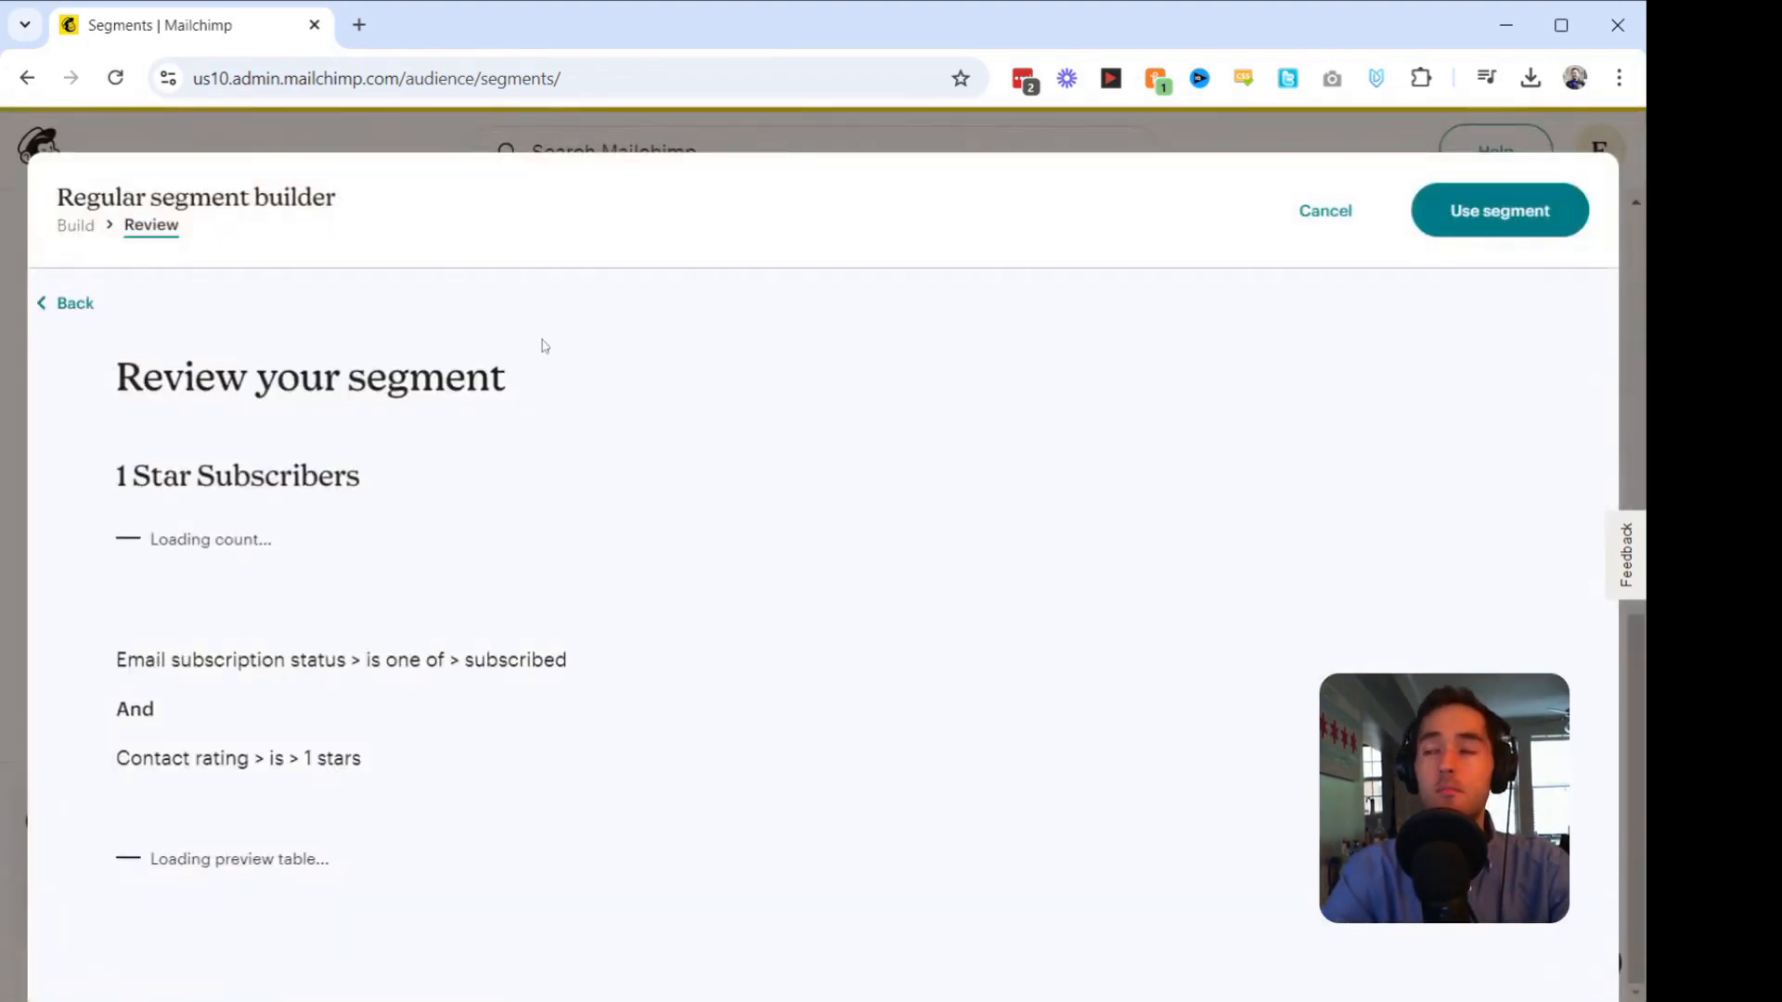
# Check the filters and sample contacts of the 1 Star Subscribers segment and put the segment to use.
pyautogui.scroll(-1, 654, 550)
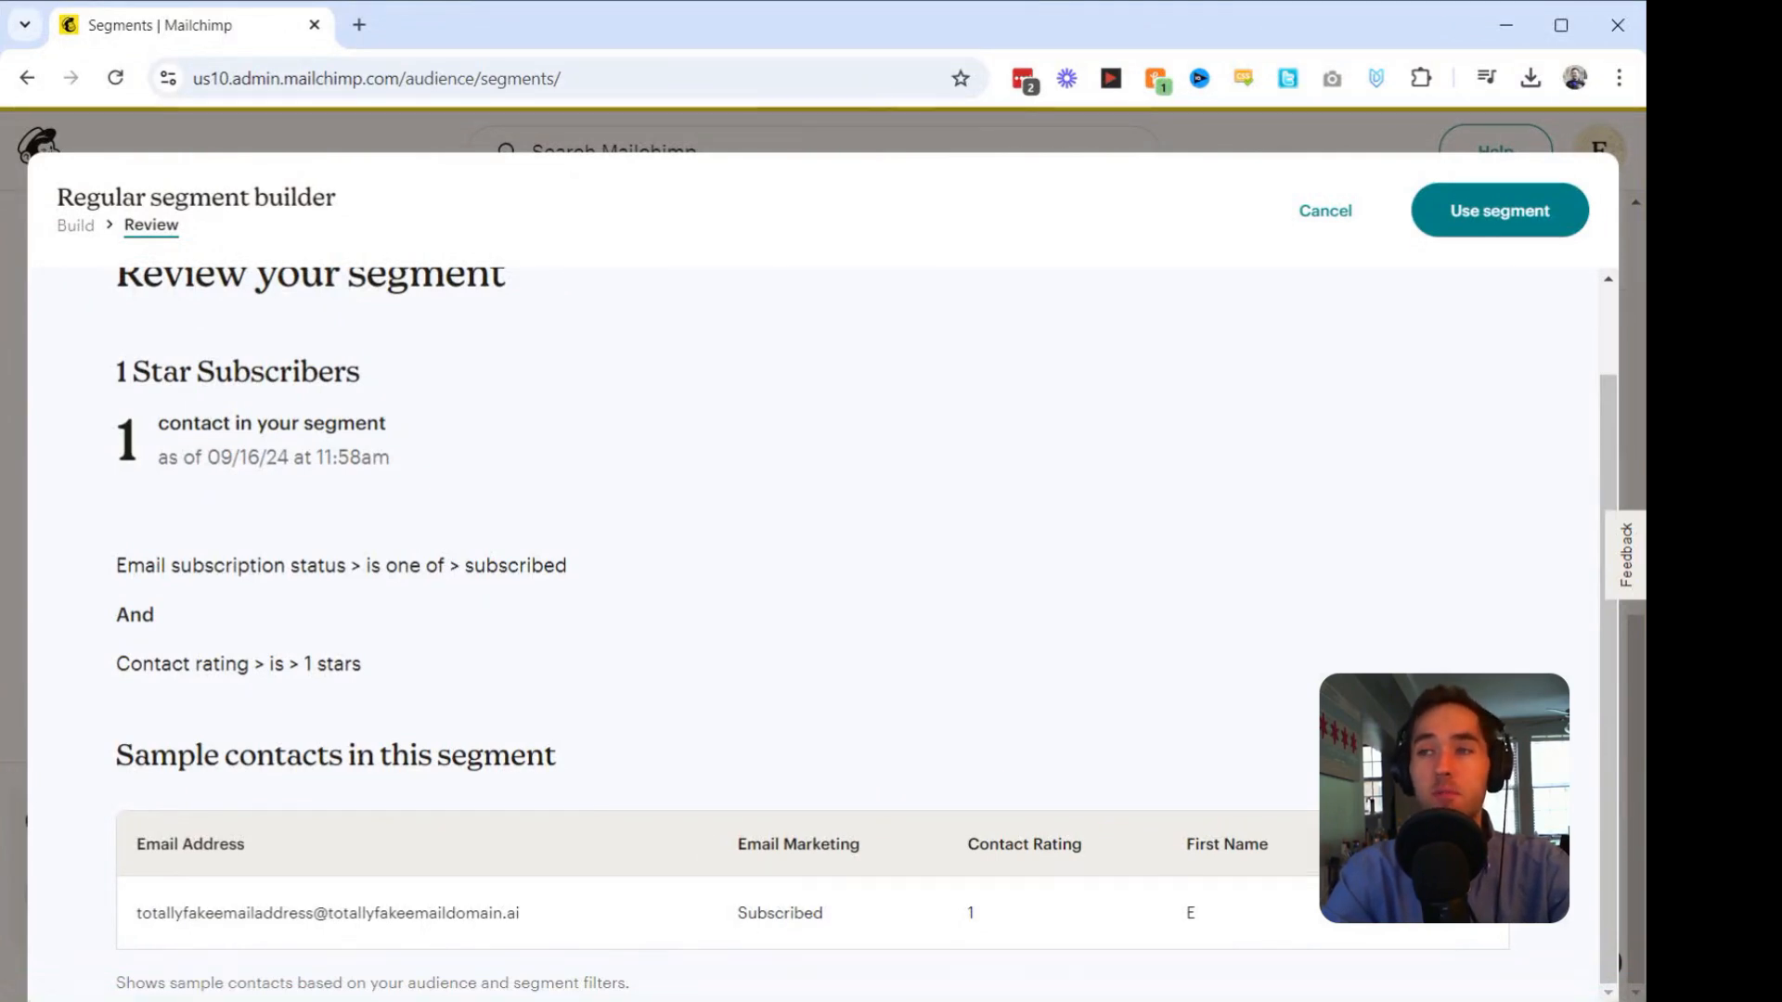
pyautogui.scroll(1, 816, 631)
pyautogui.scroll(-1, 817, 631)
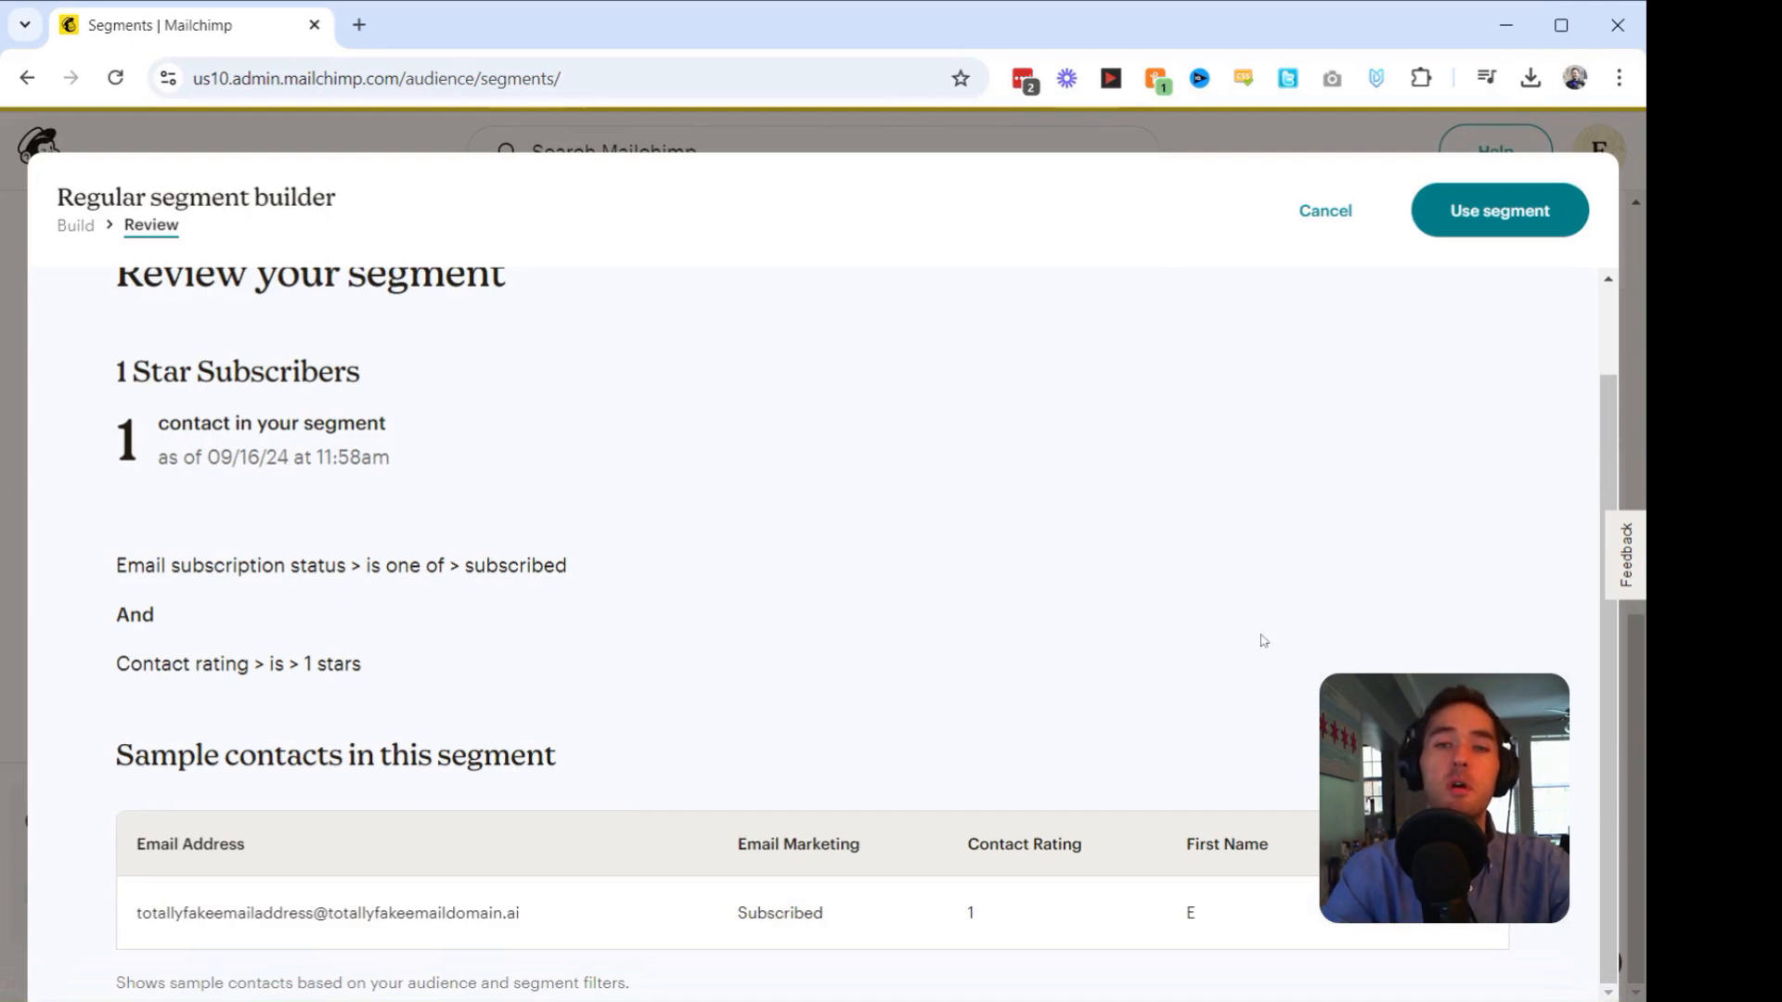
pyautogui.click(1516, 212)
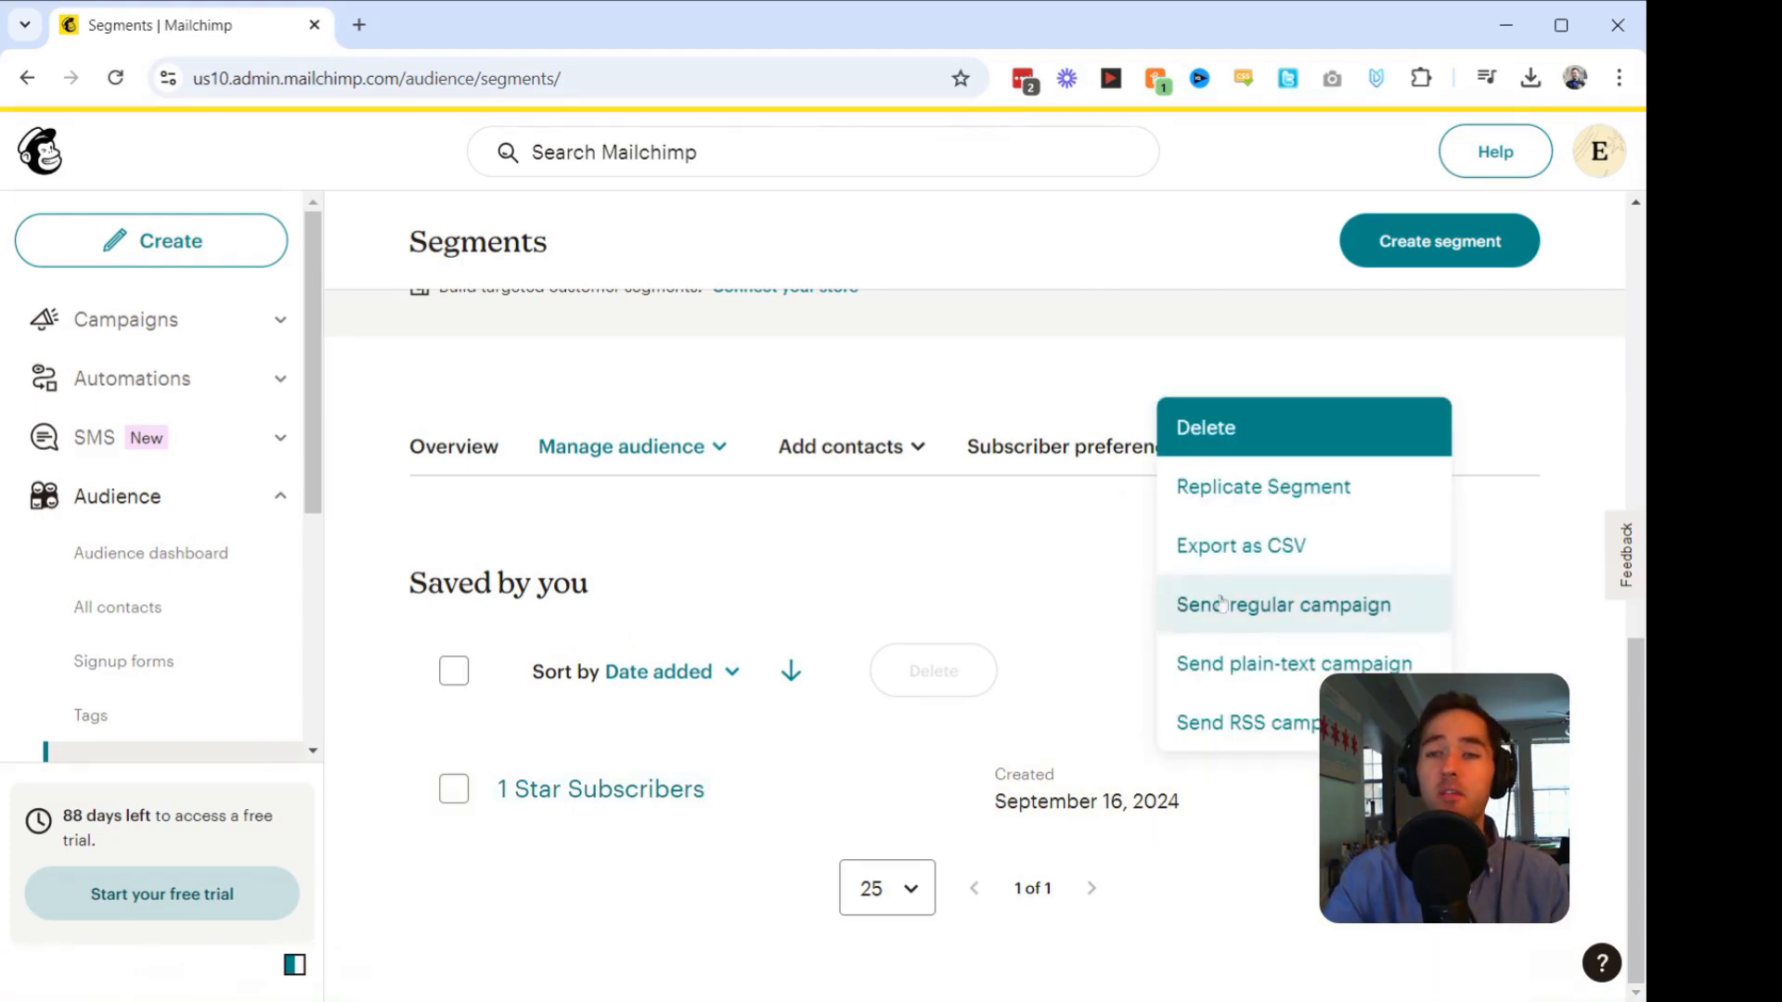
pyautogui.click(768, 509)
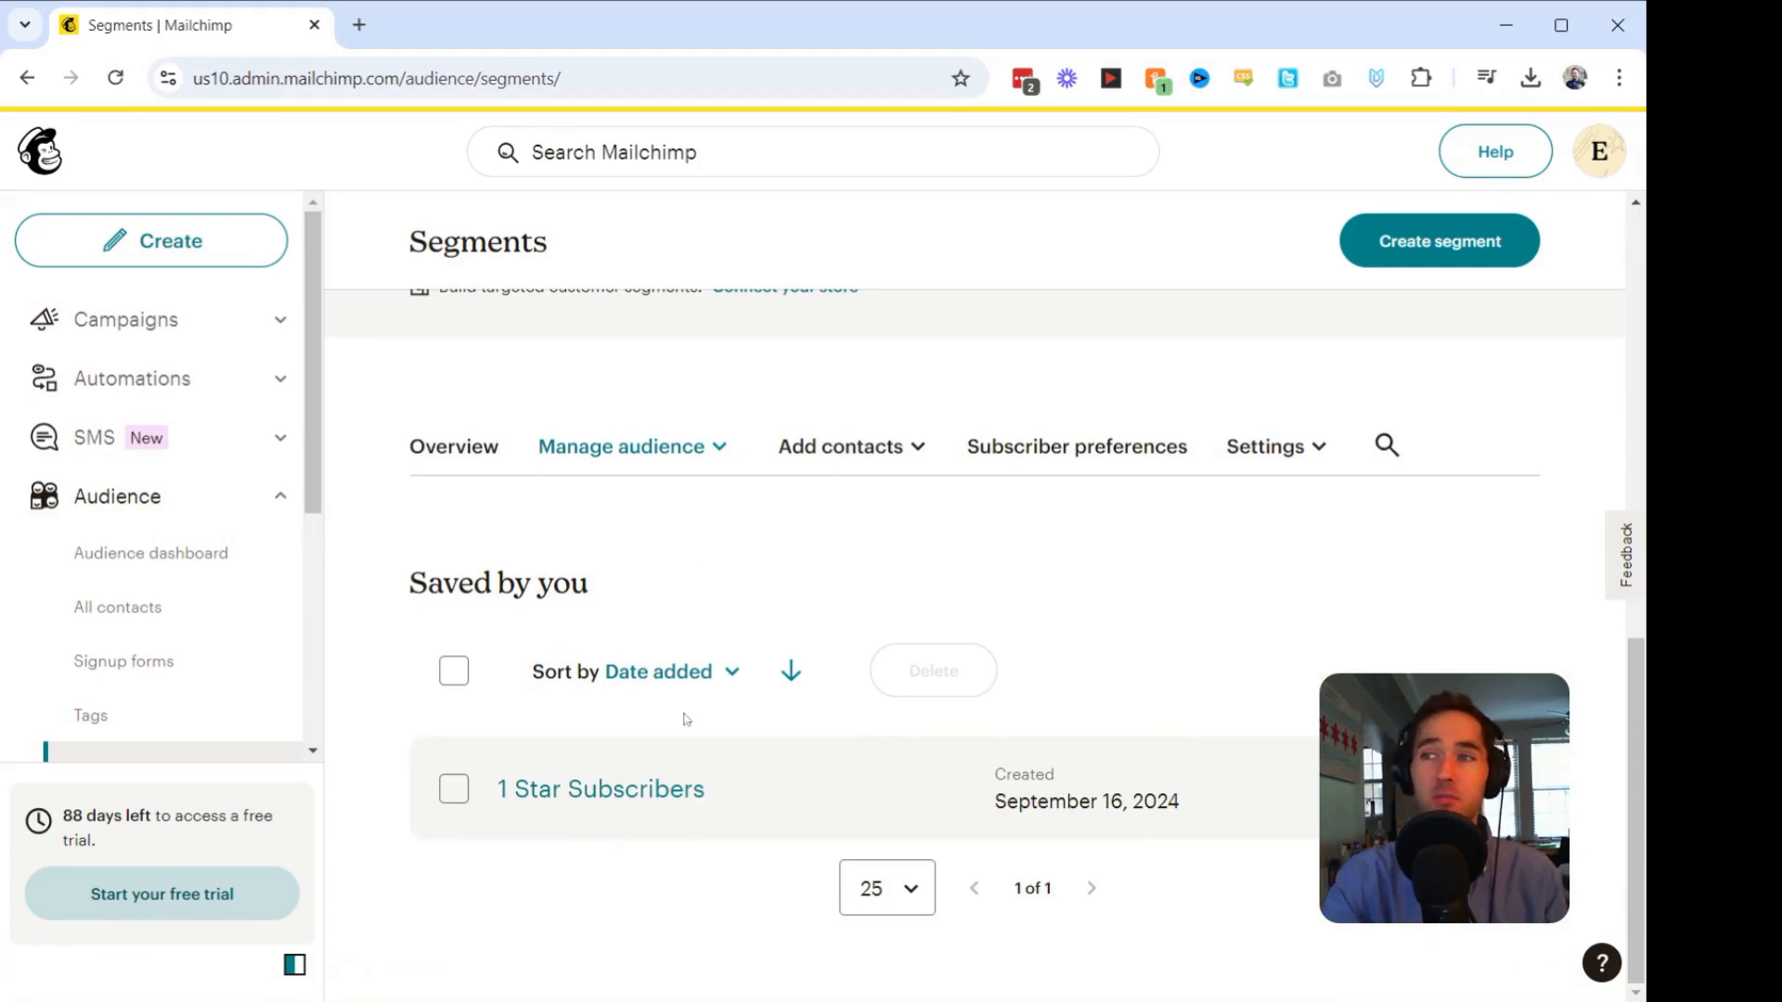
# Create another segment, starting with the filter Email subscription status is one of Subscribed.
pyautogui.click(1364, 241)
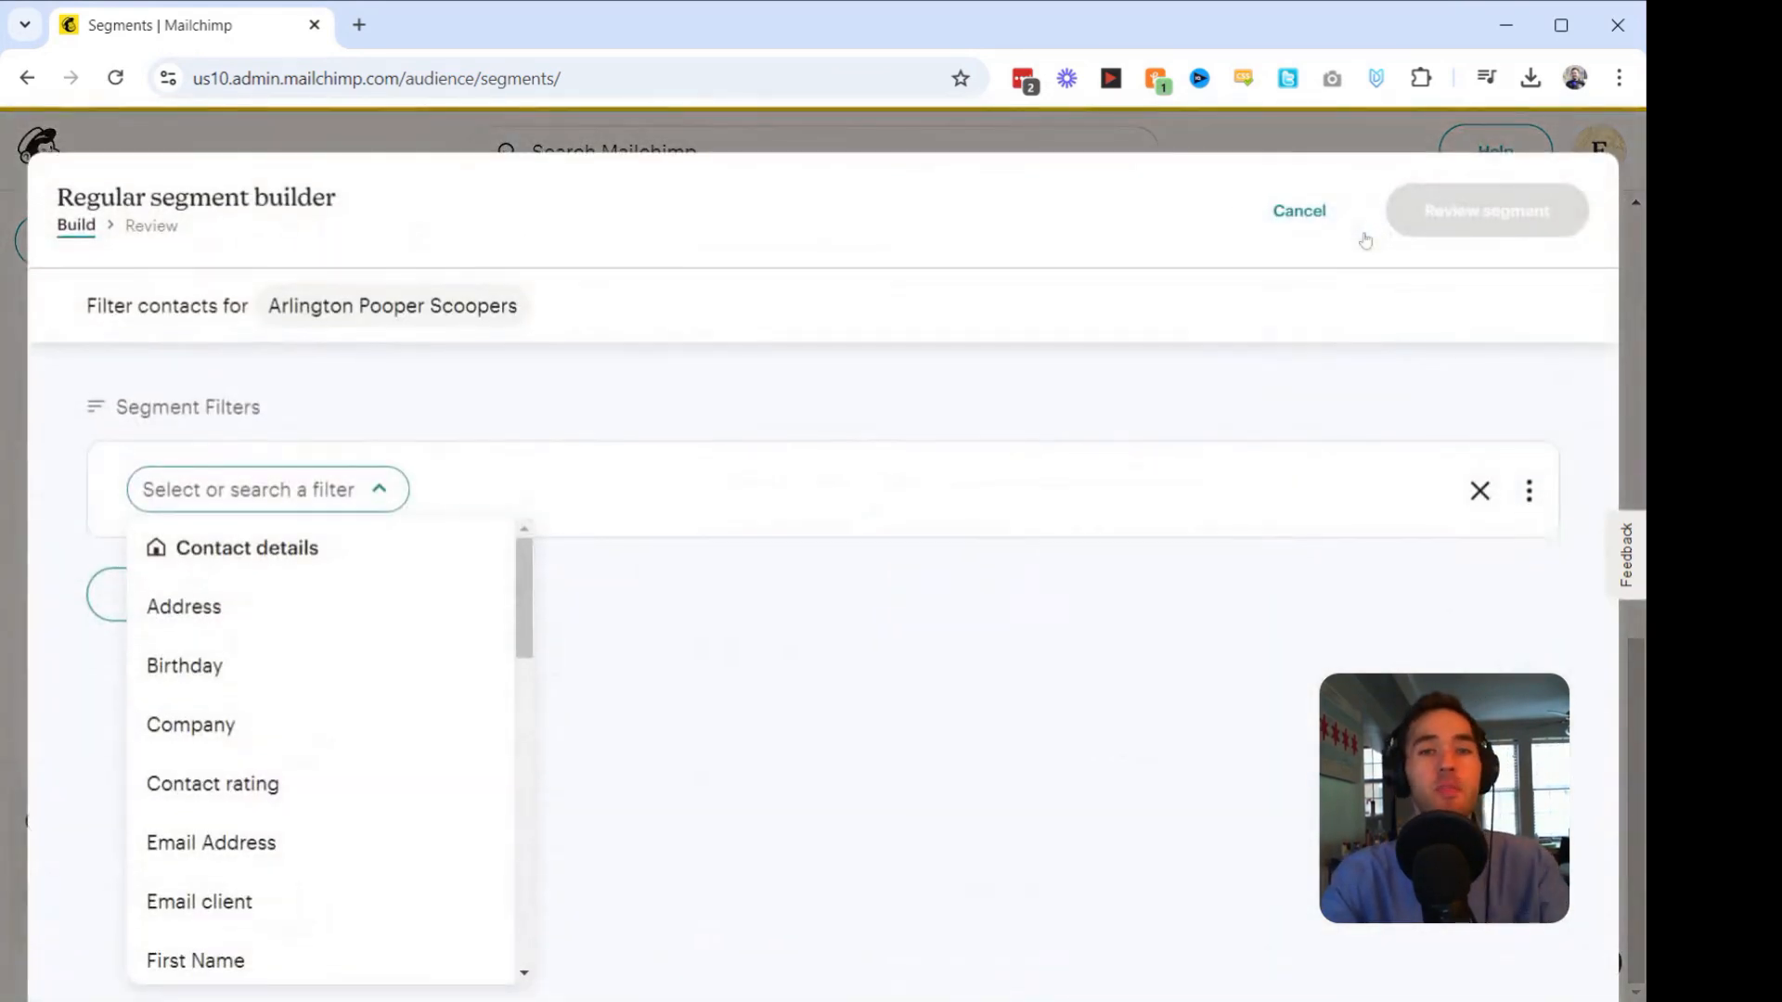
pyautogui.scroll(-5, 340, 637)
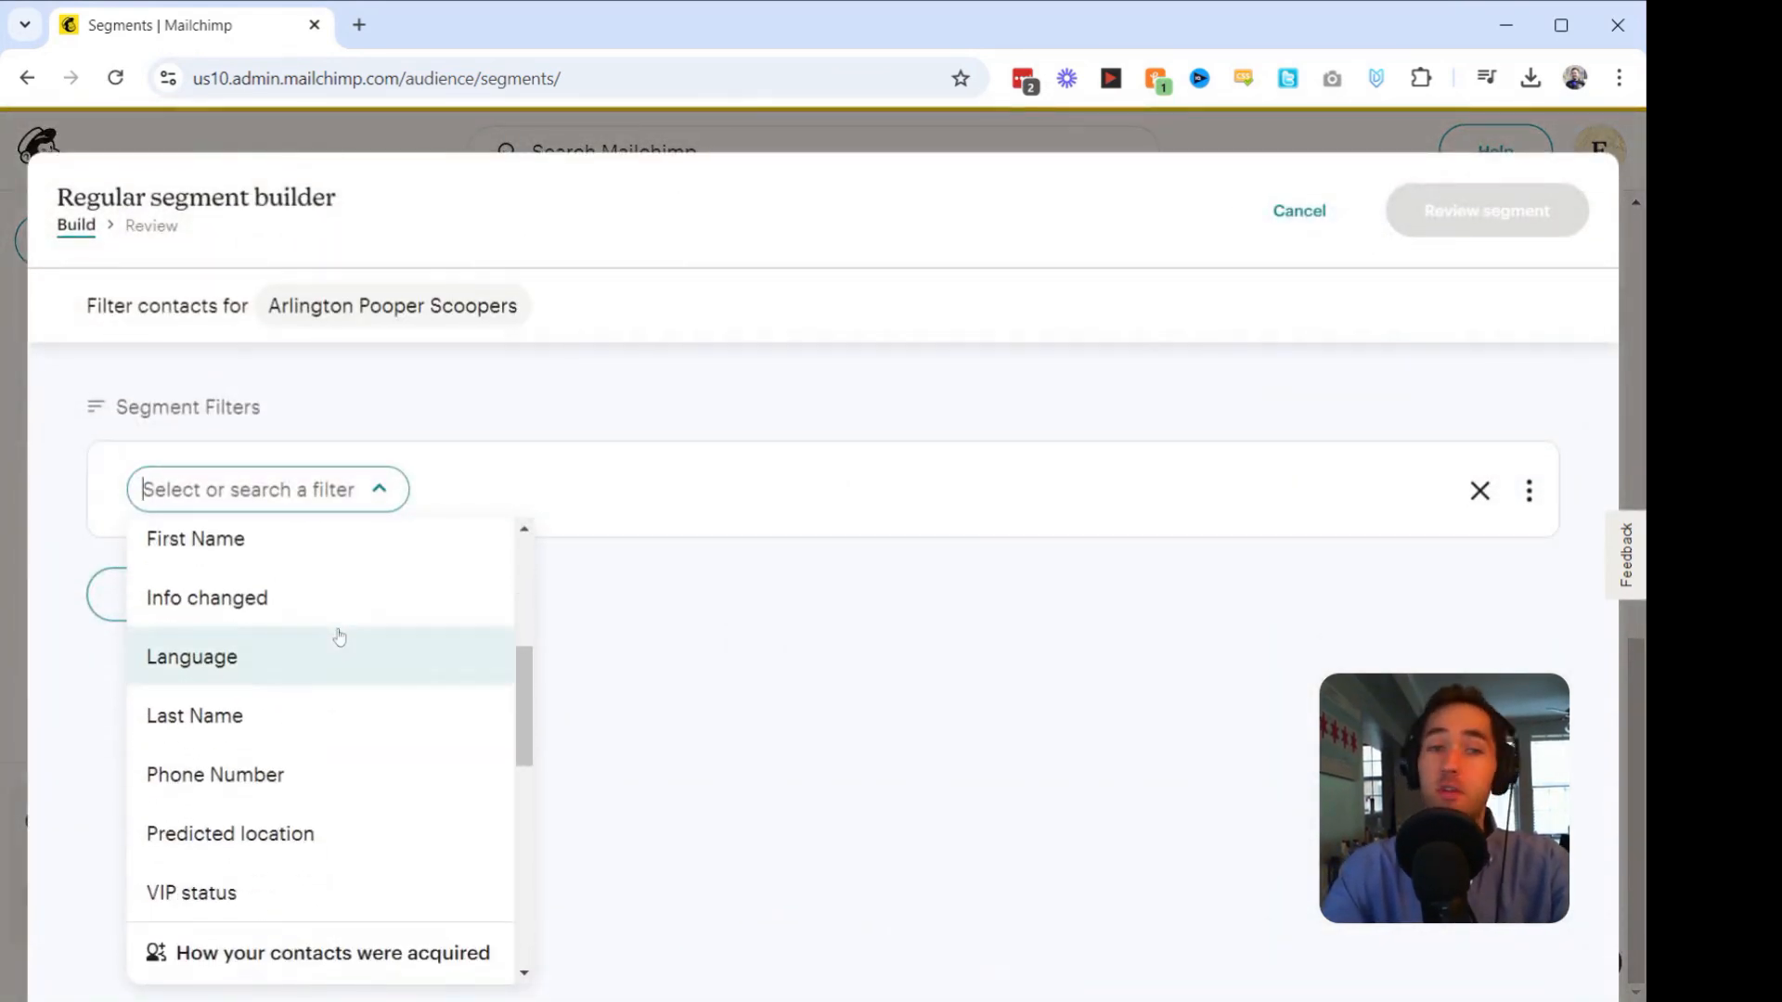
pyautogui.scroll(3, 329, 687)
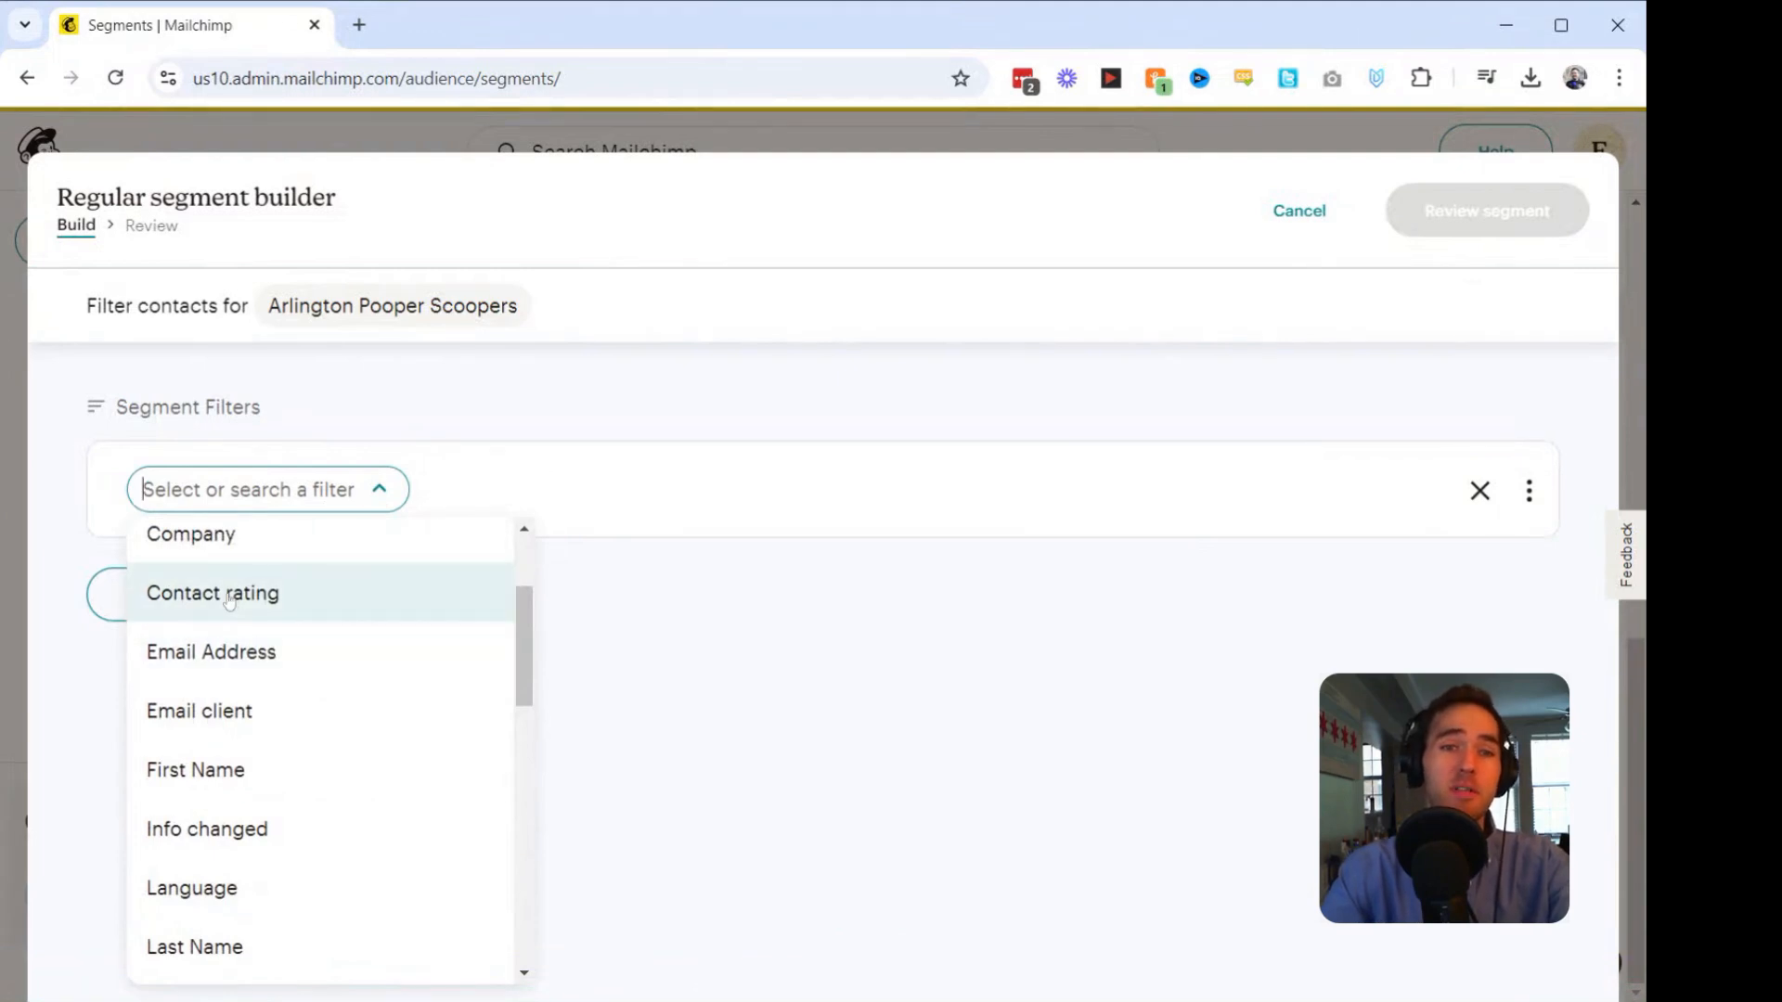
pyautogui.scroll(-8, 238, 616)
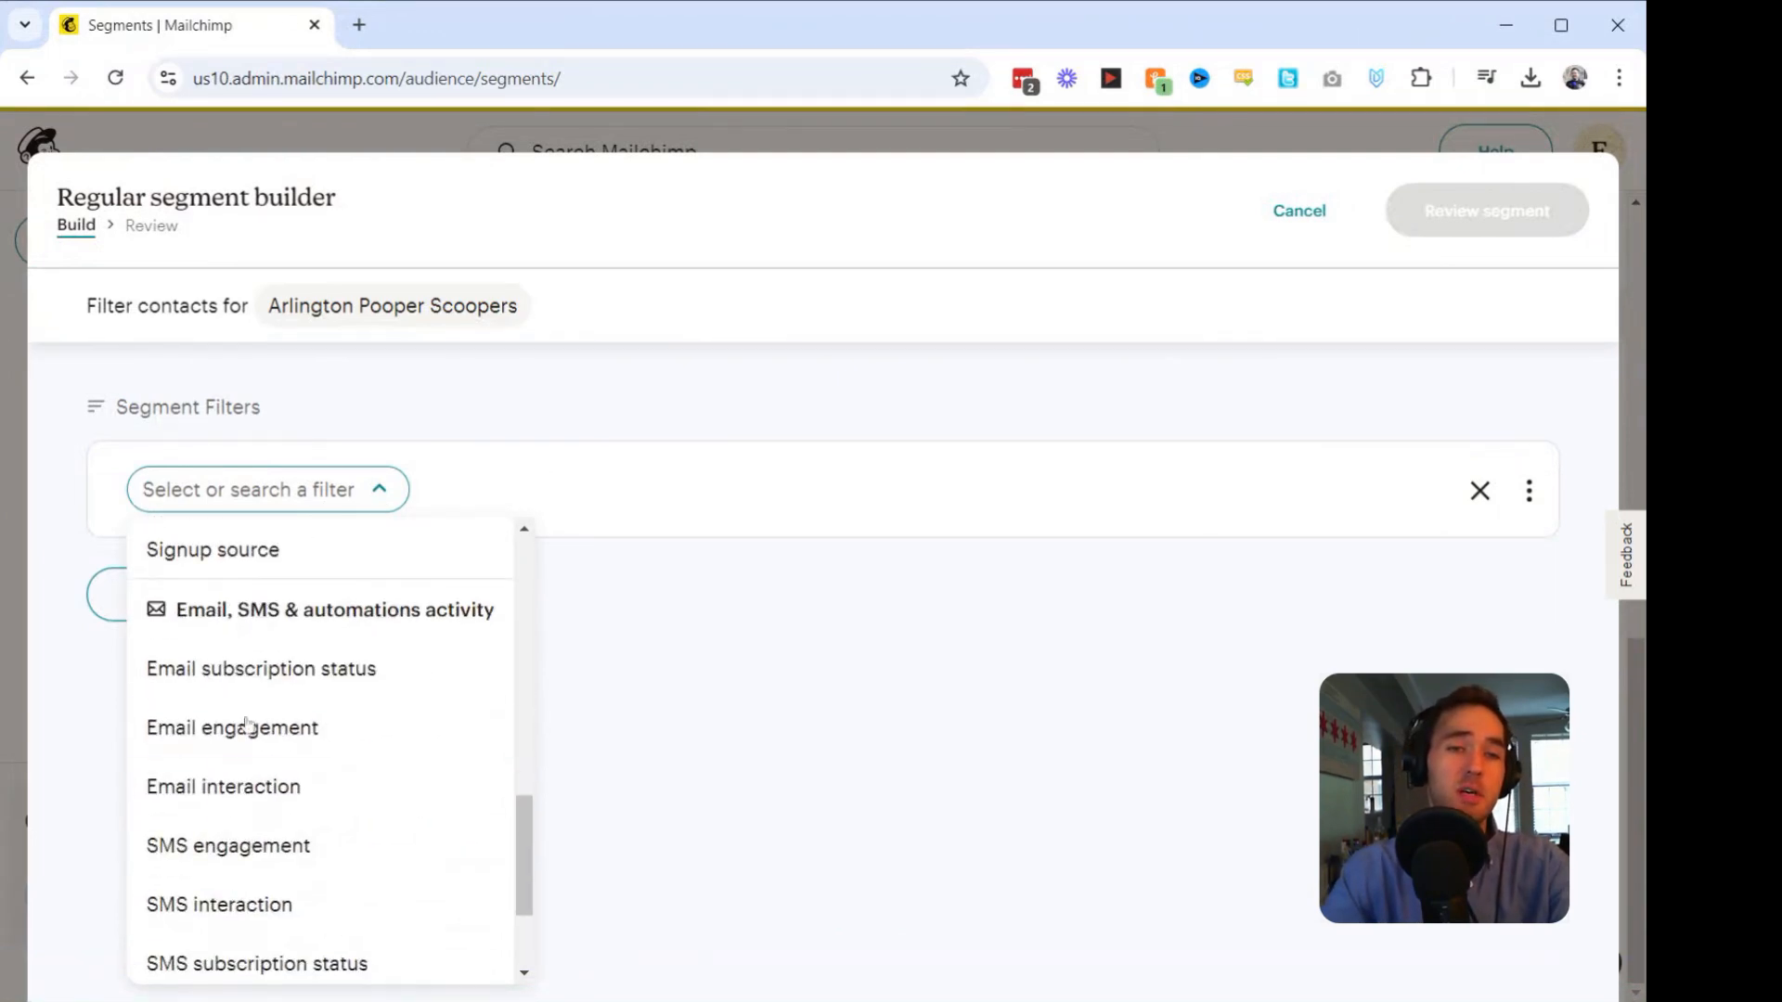
pyautogui.click(245, 676)
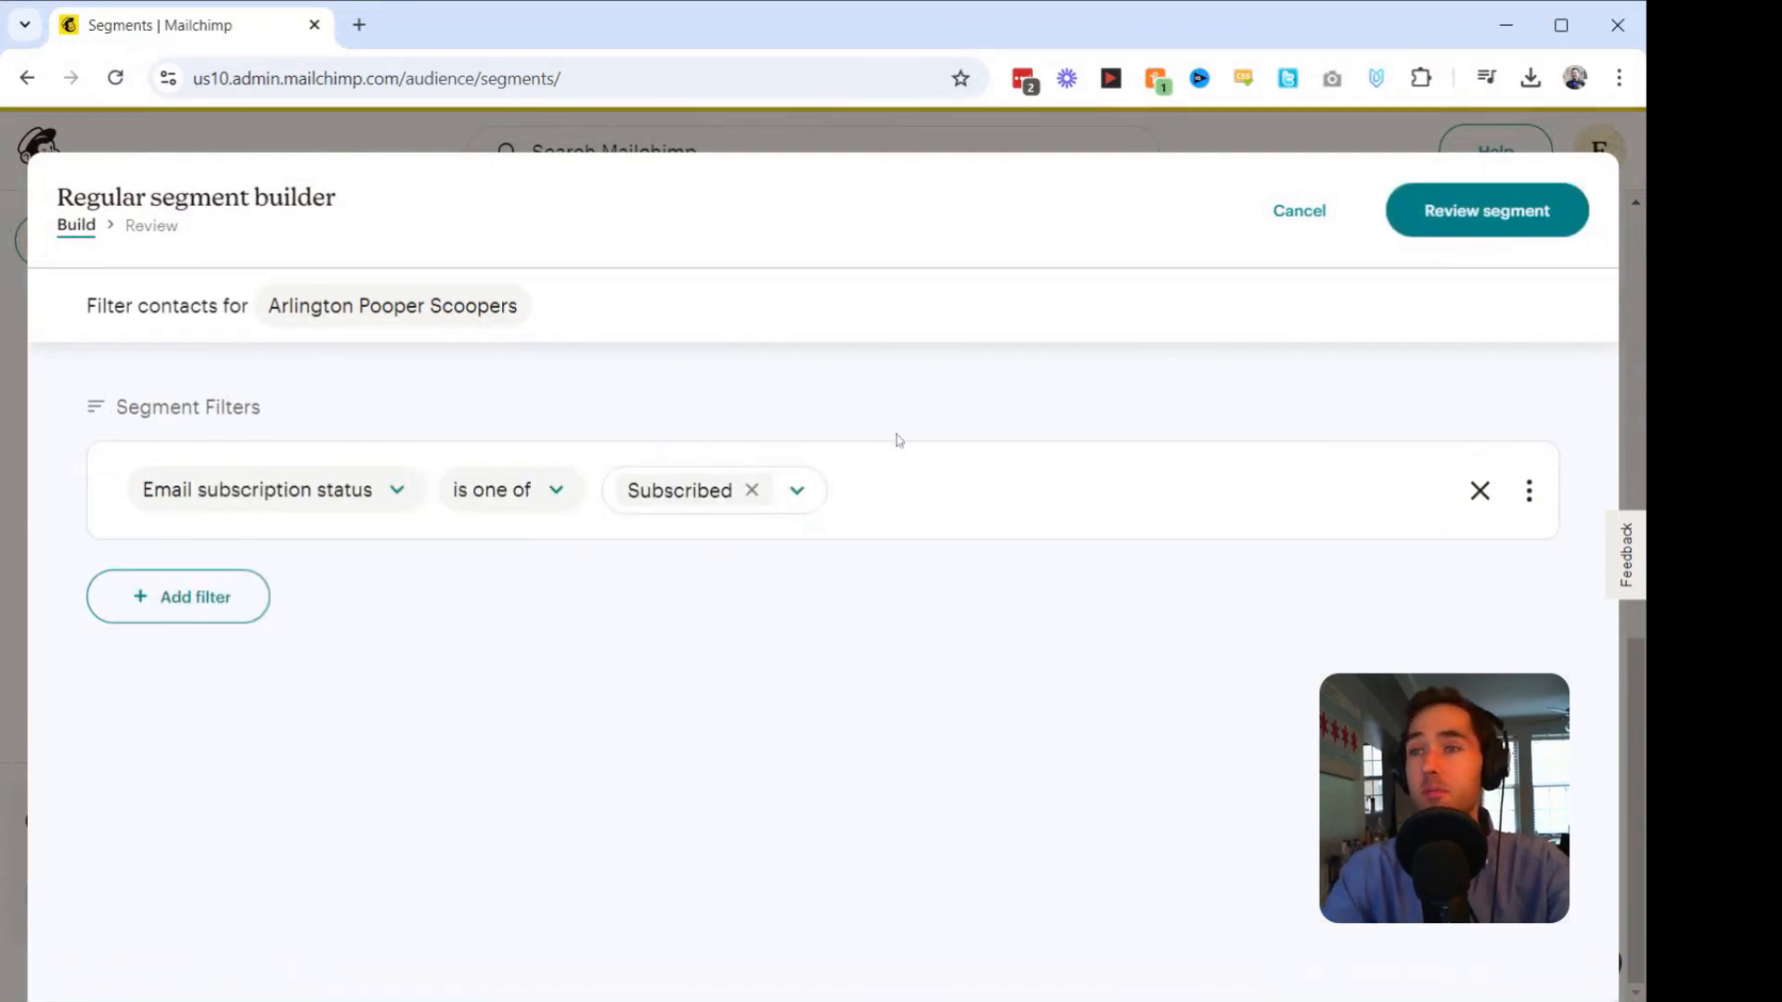
# Add an And filter to the second segment for Contact rating is 5 stars.
pyautogui.click(195, 594)
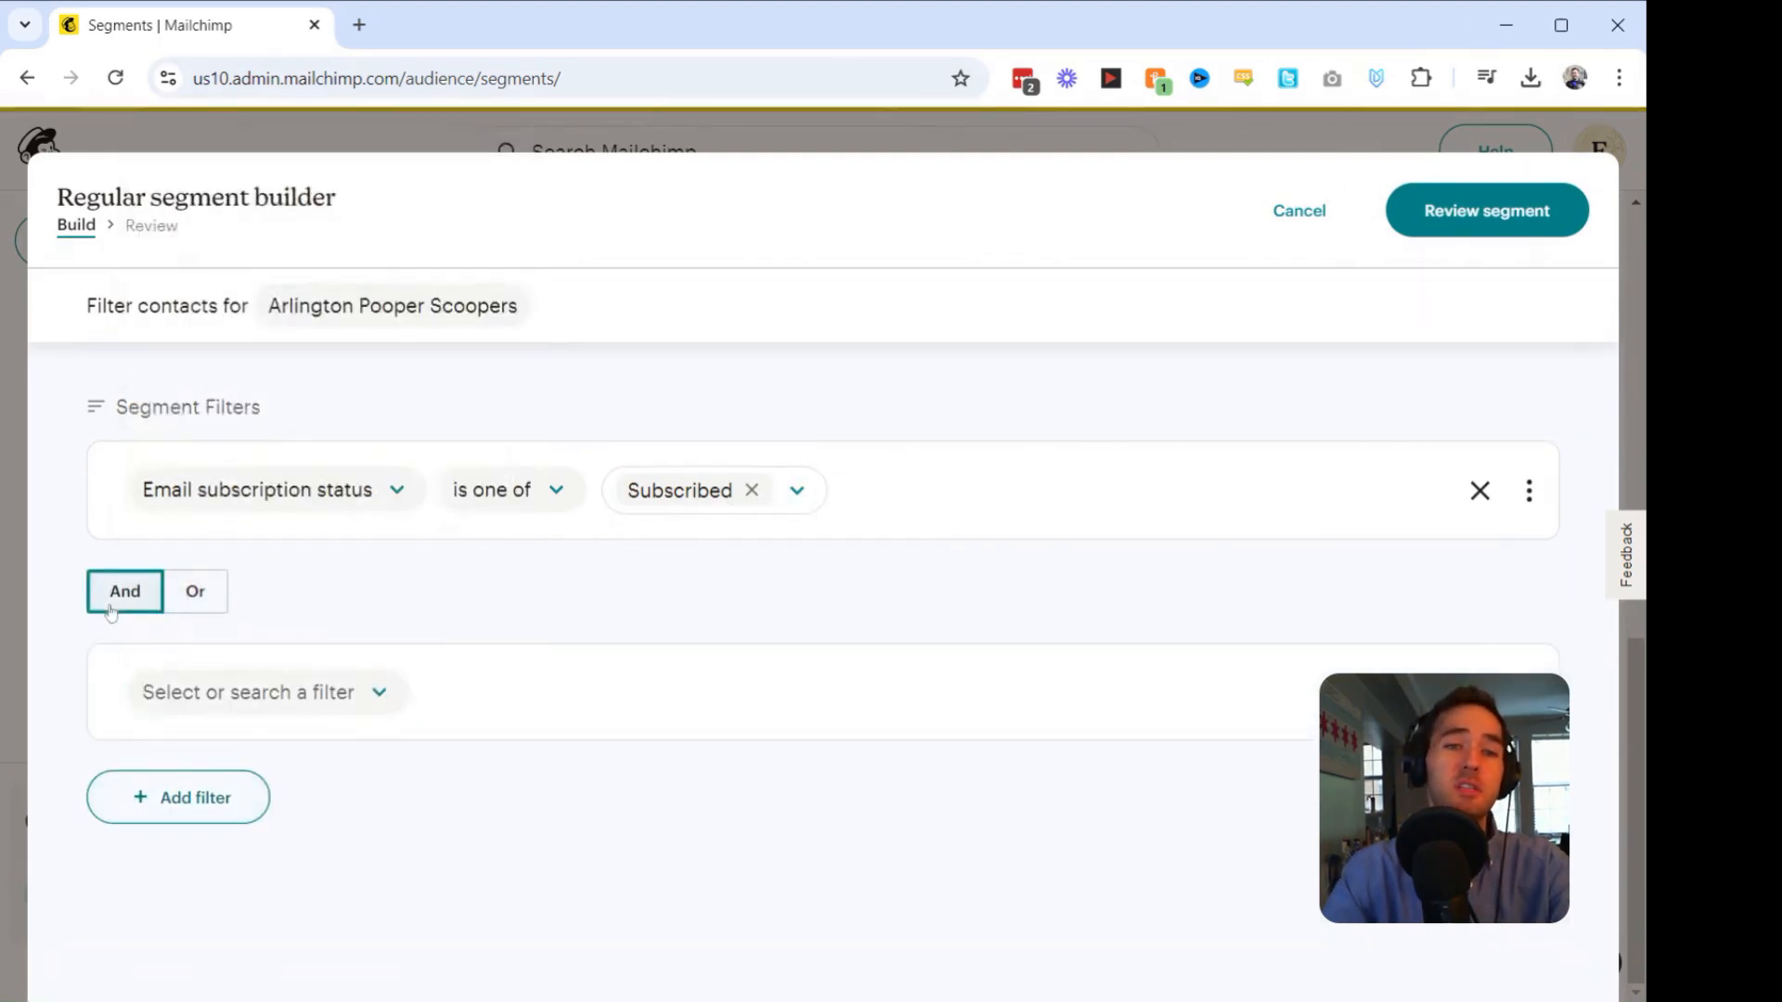
pyautogui.click(375, 697)
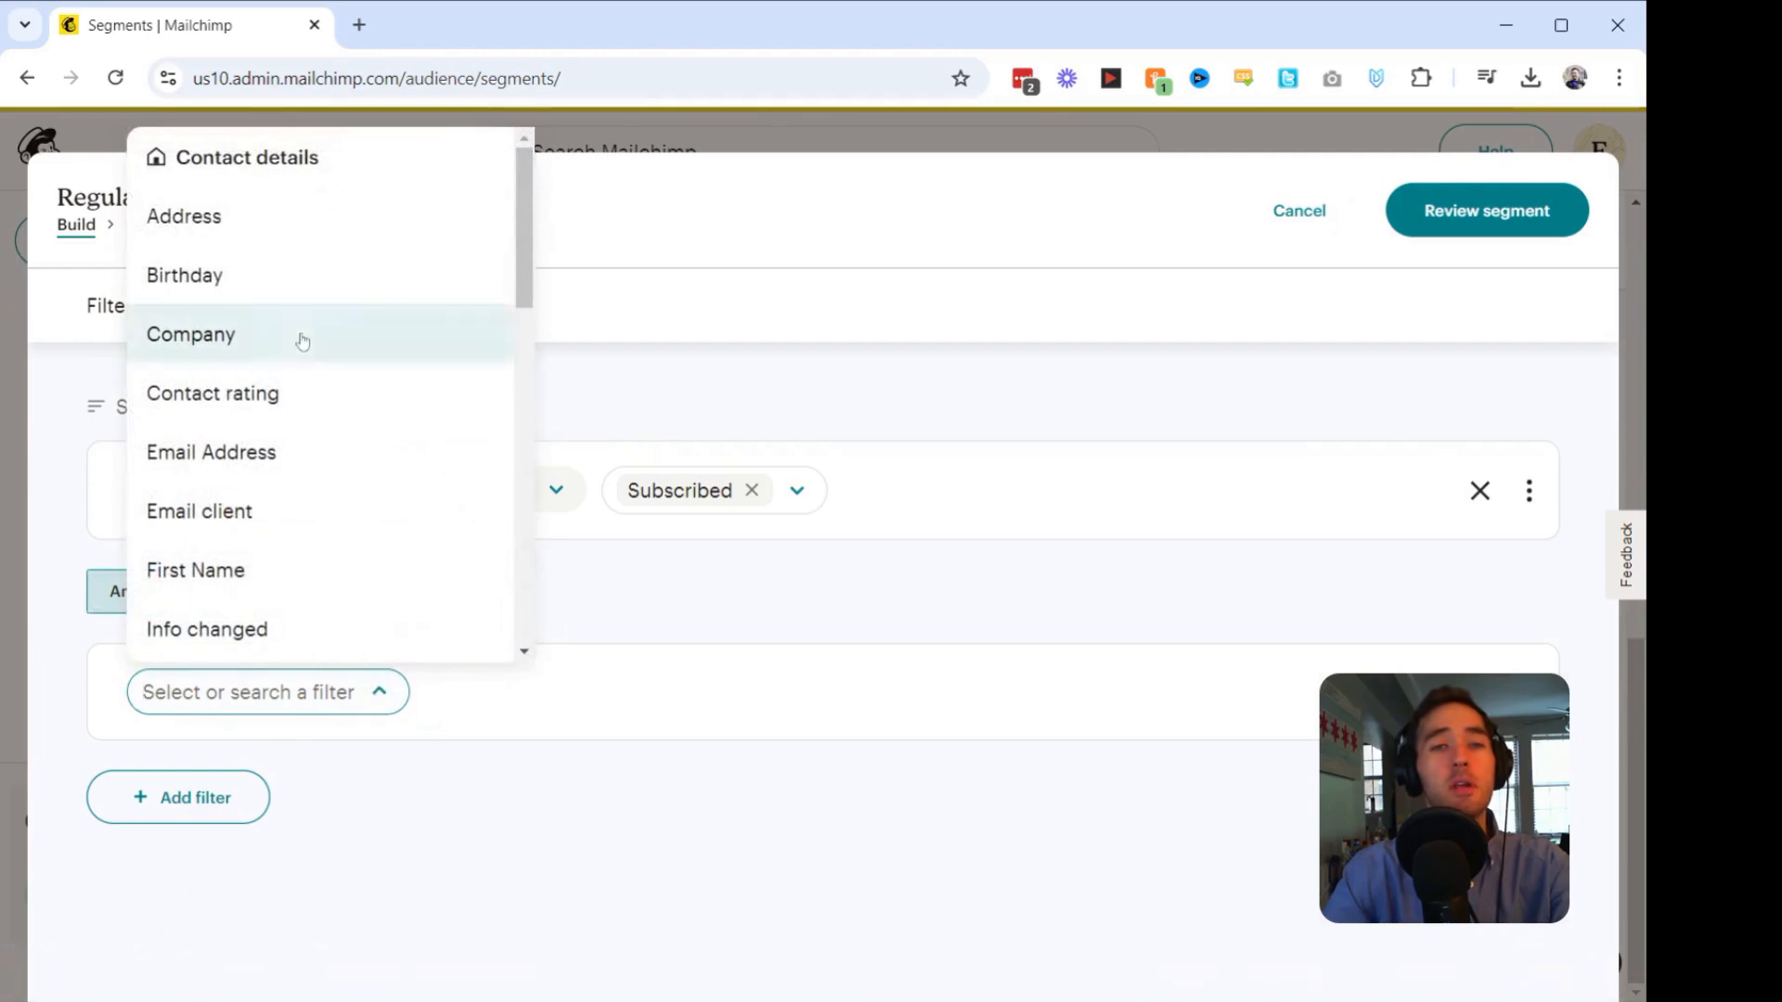
pyautogui.click(274, 395)
pyautogui.click(492, 694)
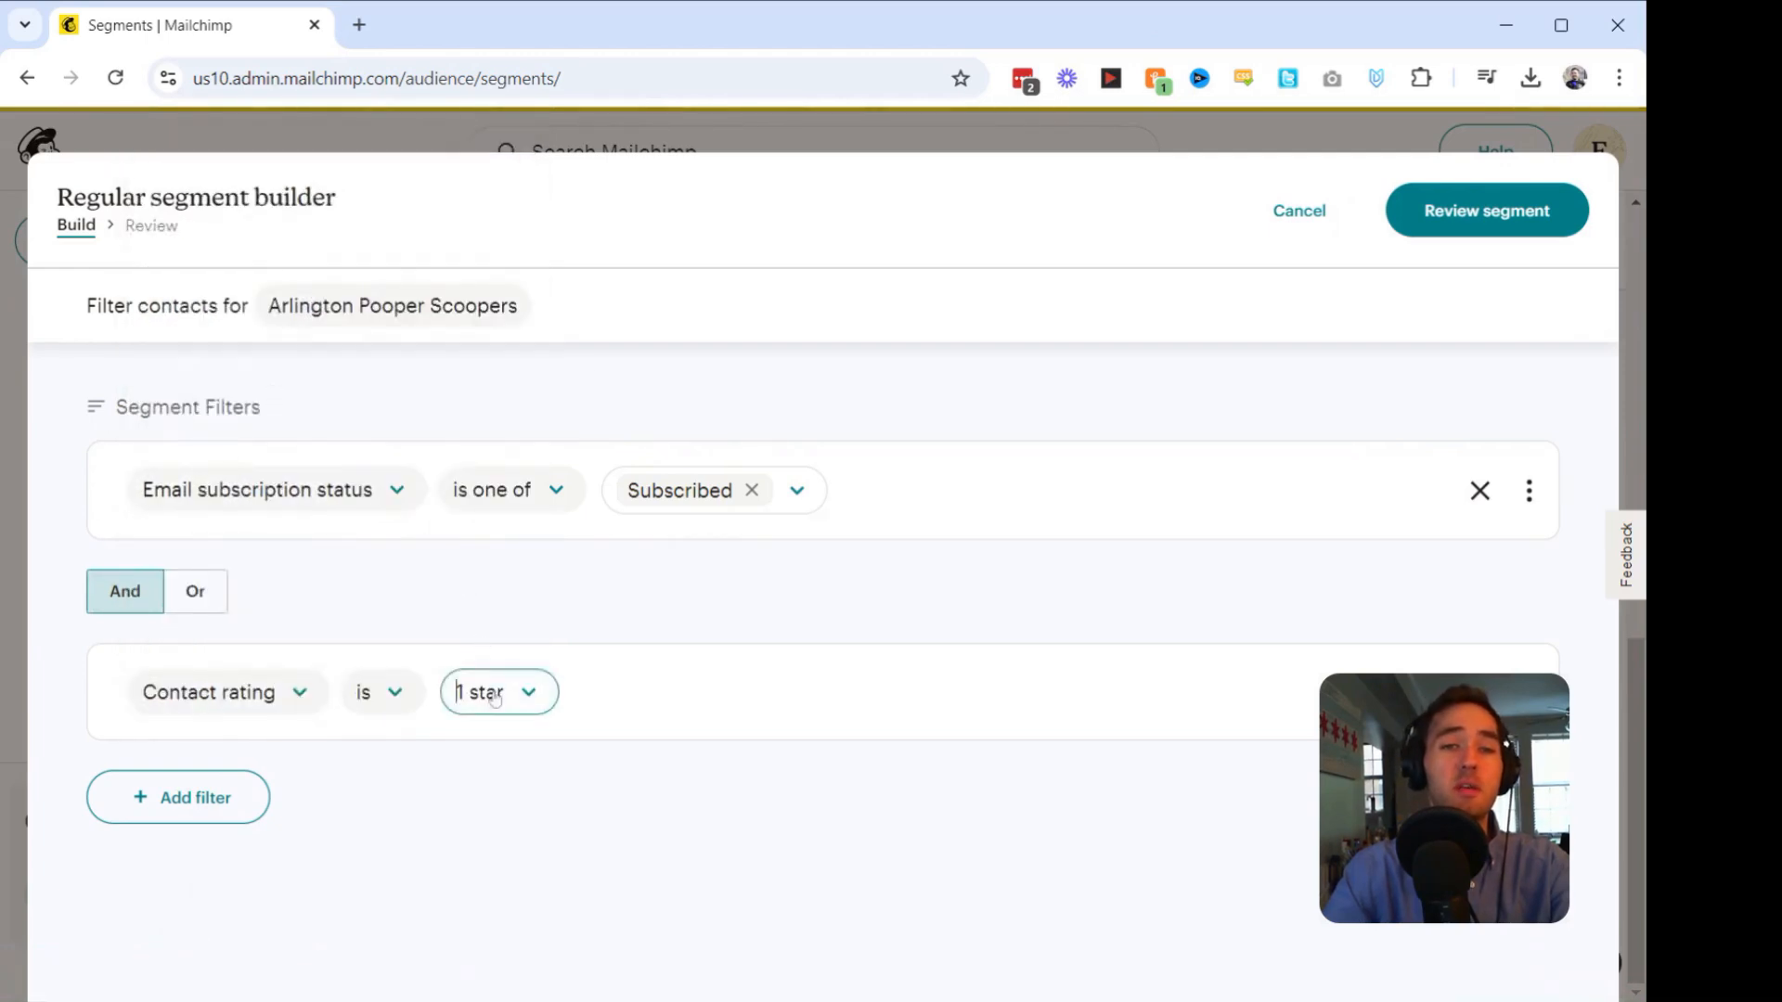
pyautogui.click(489, 635)
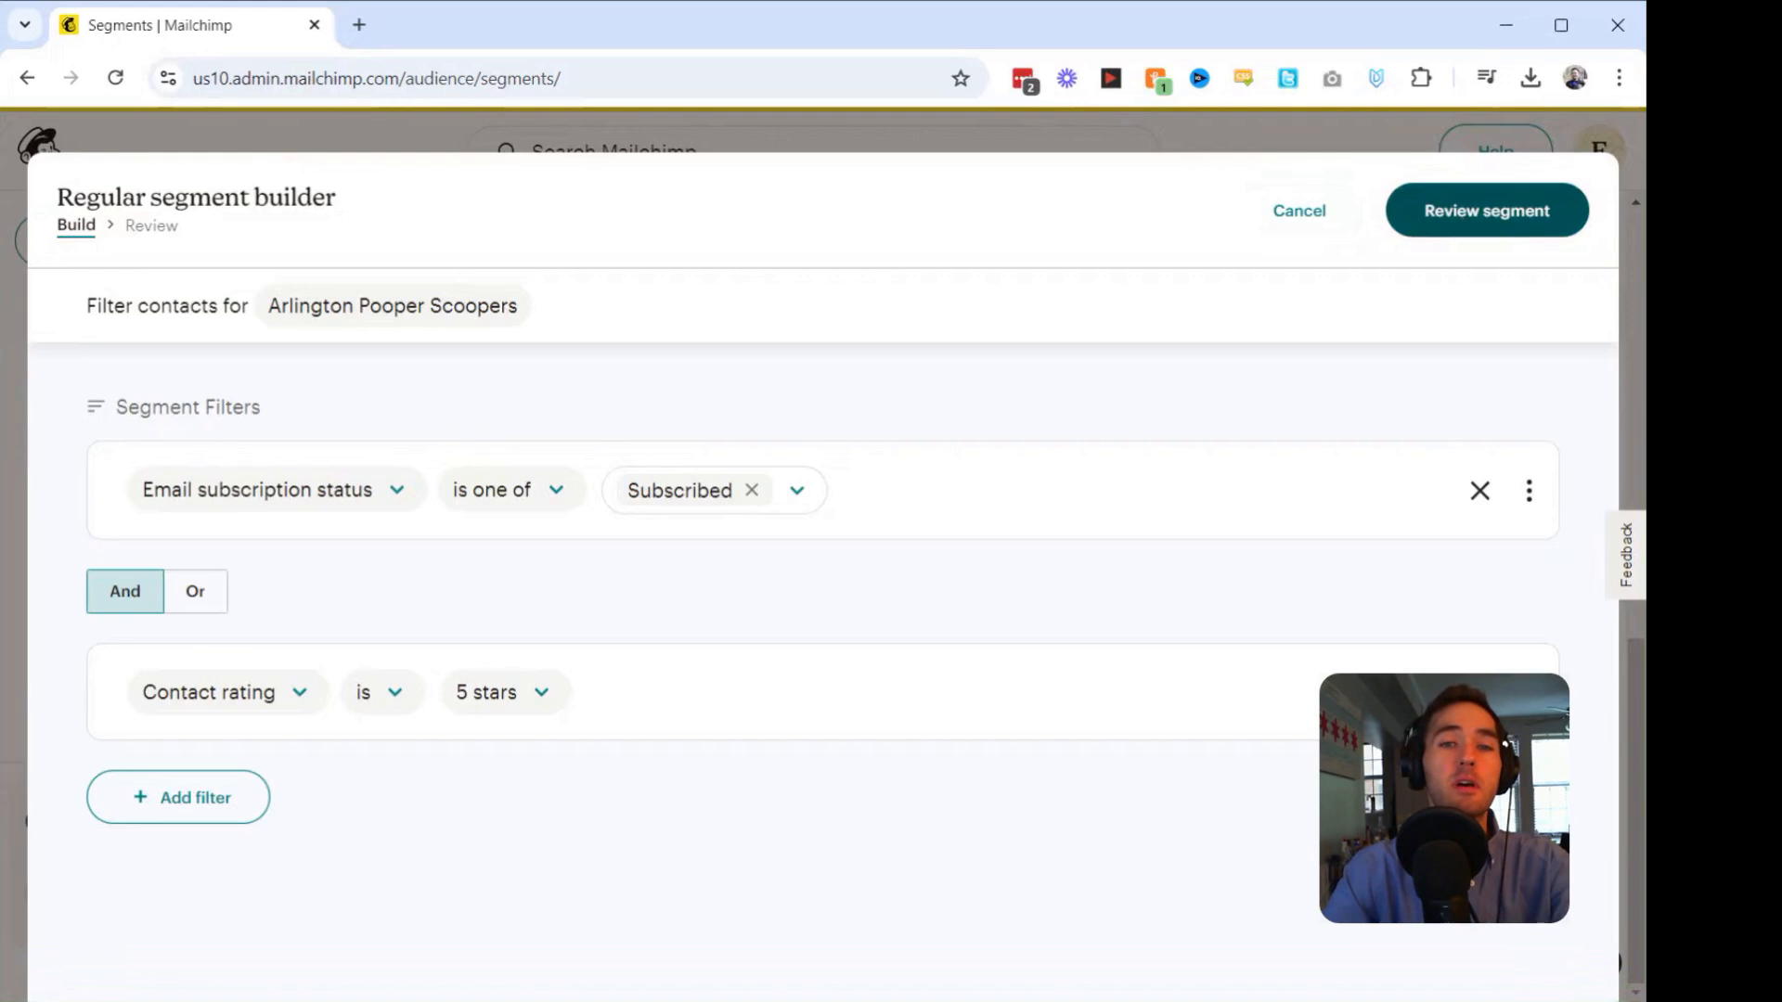
# Name the second segment "5 Star subscribers" and put it to use from its review.
pyautogui.click(1464, 226)
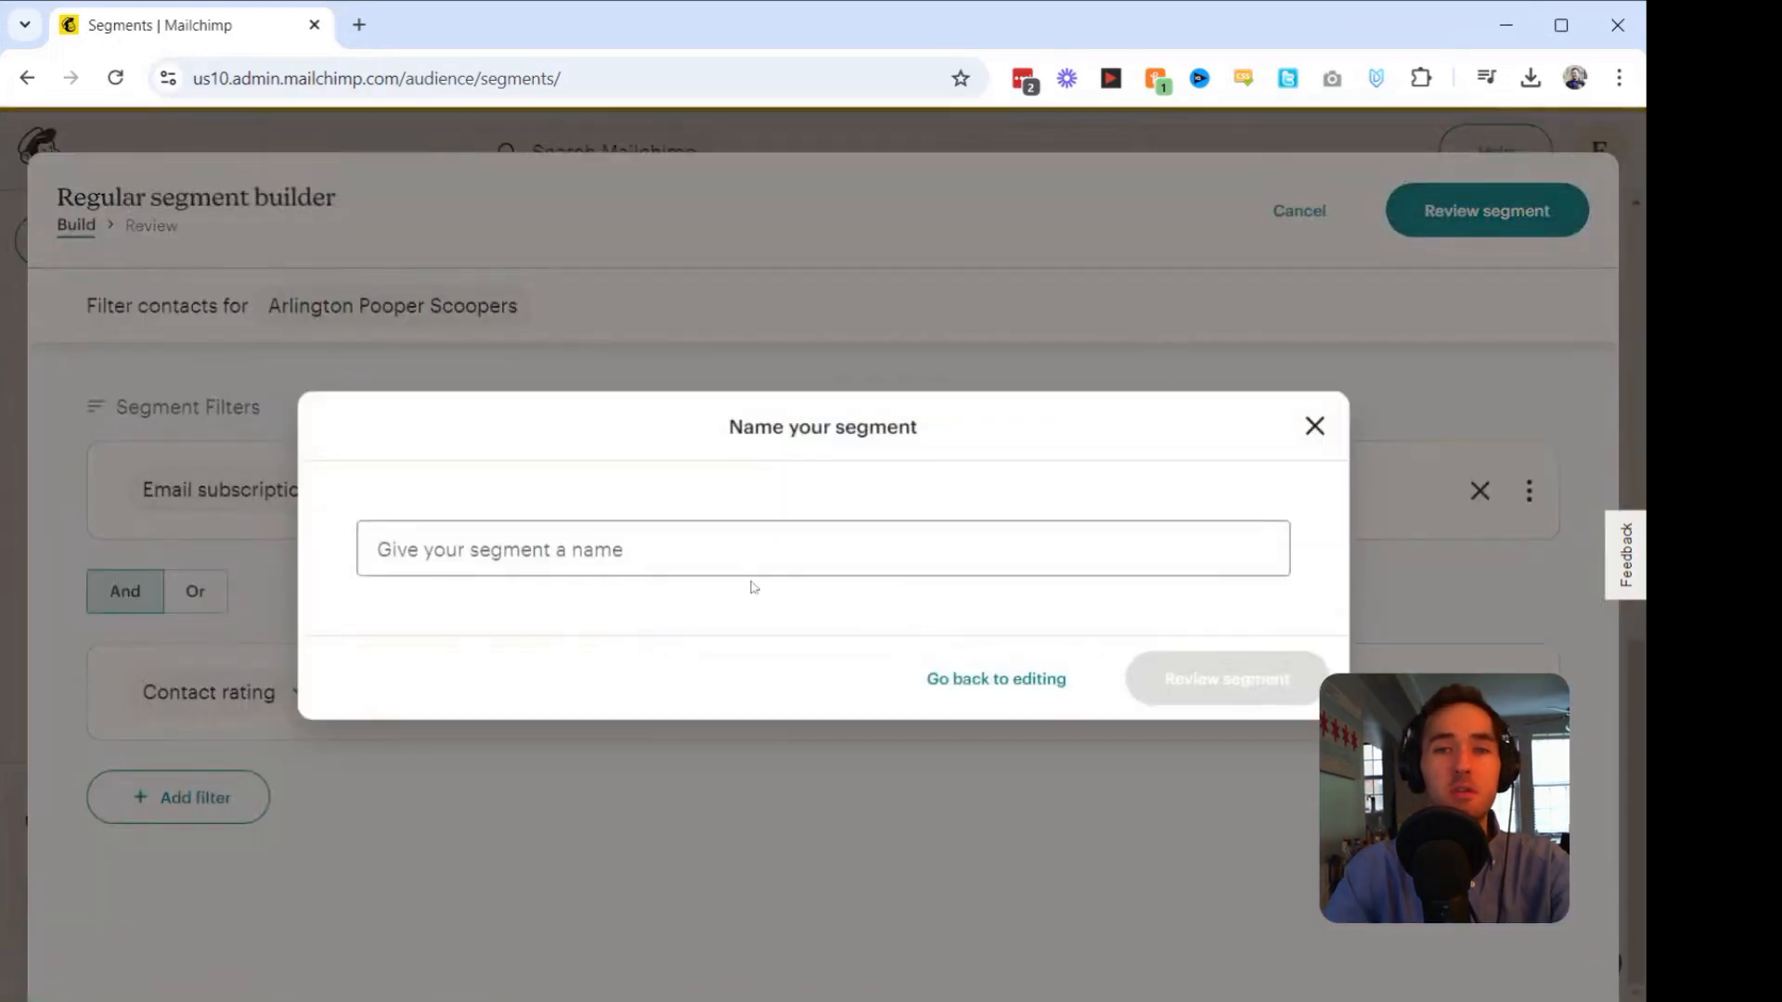
pyautogui.click(639, 566)
pyautogui.write('5 Str')
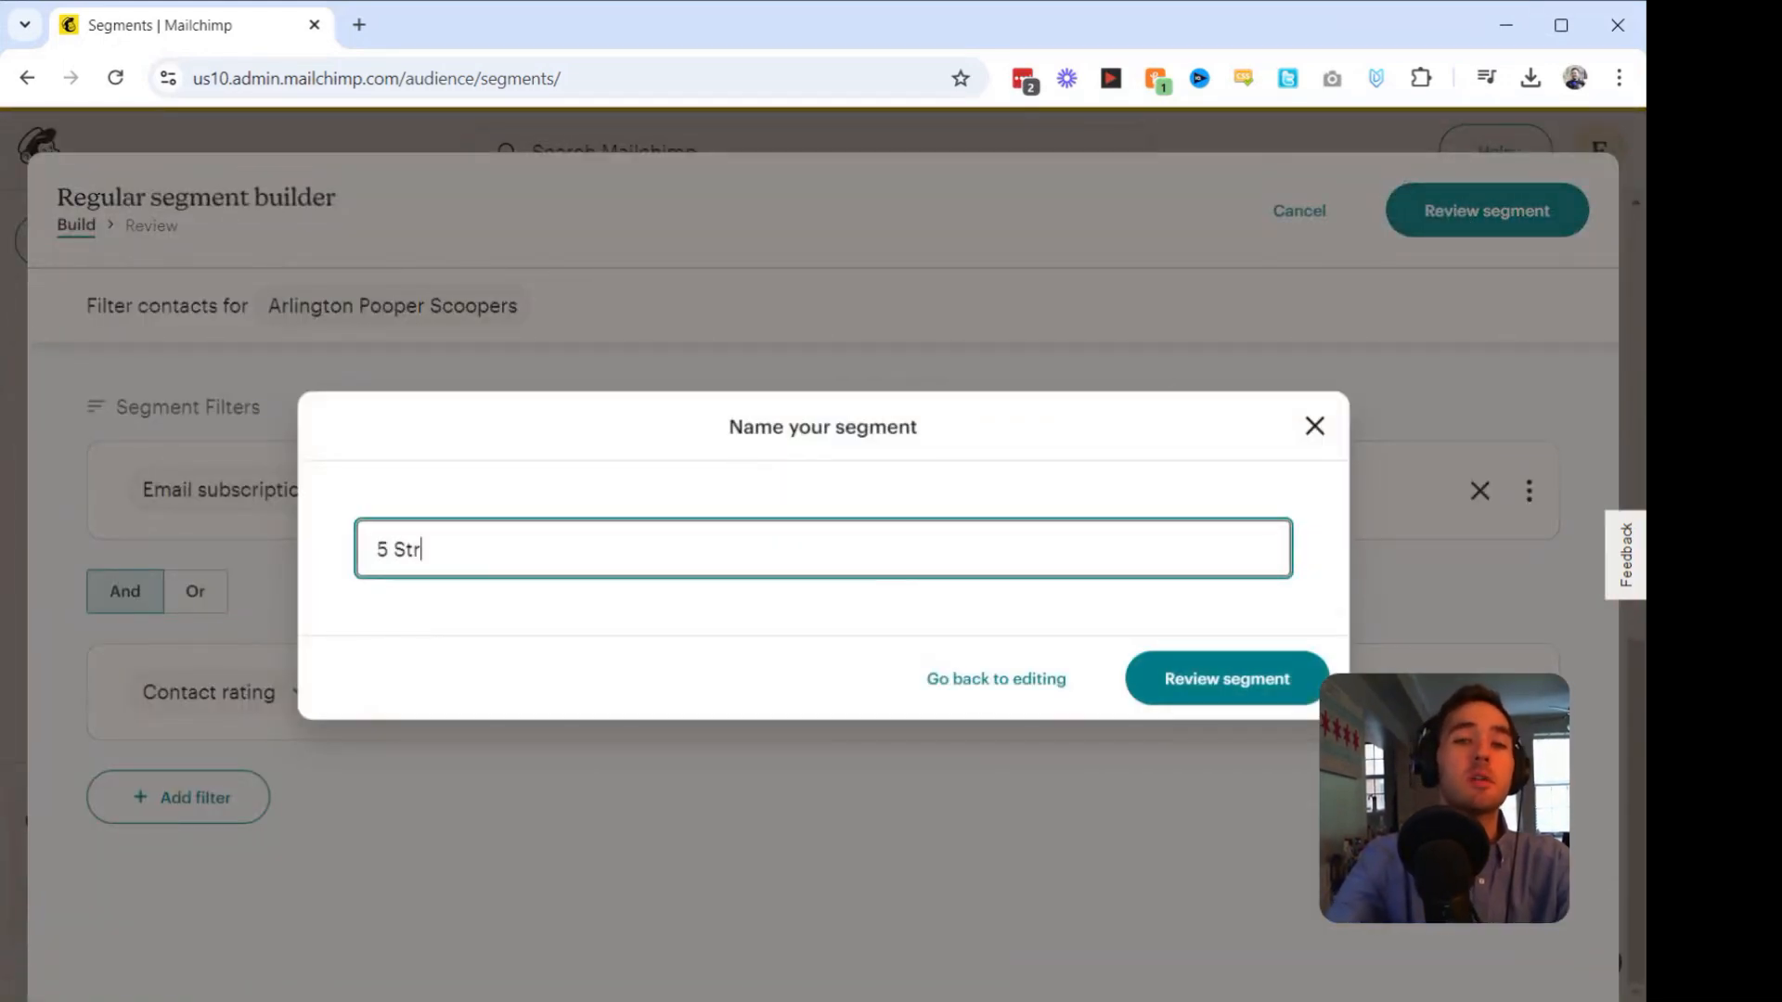
pyautogui.press('BackSpace')
pyautogui.write('ar su')
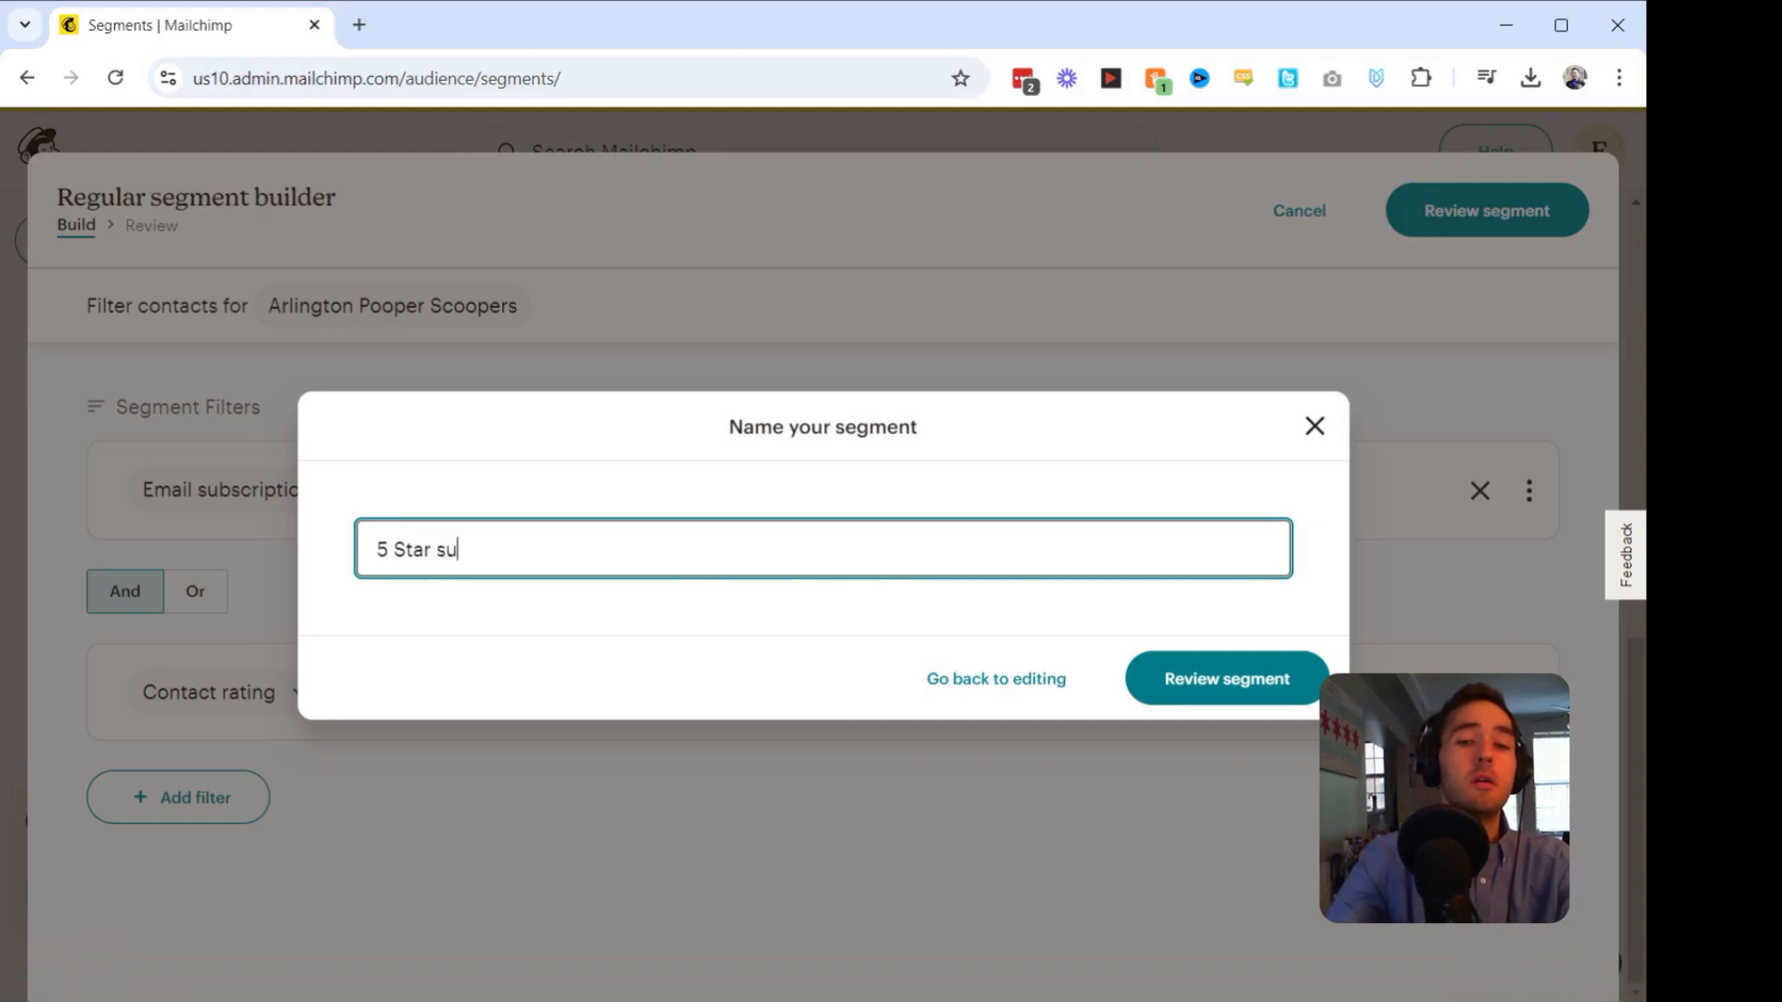
pyautogui.write('bscribers')
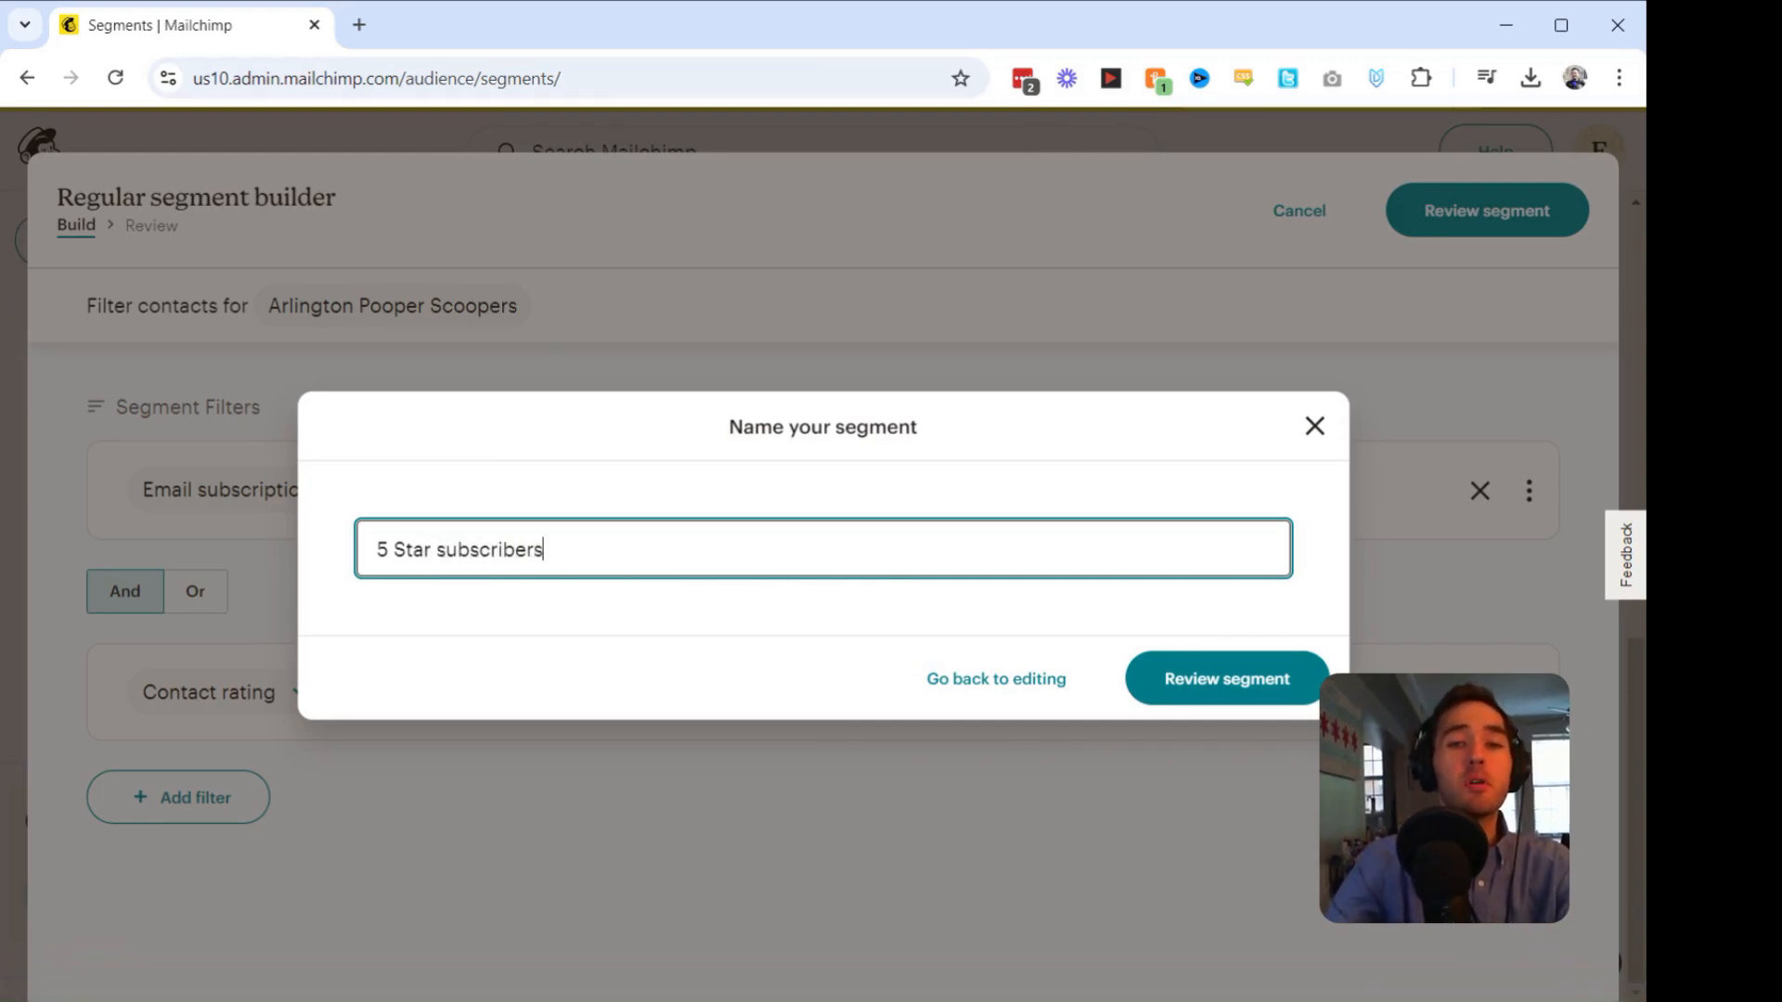
pyautogui.click(1185, 702)
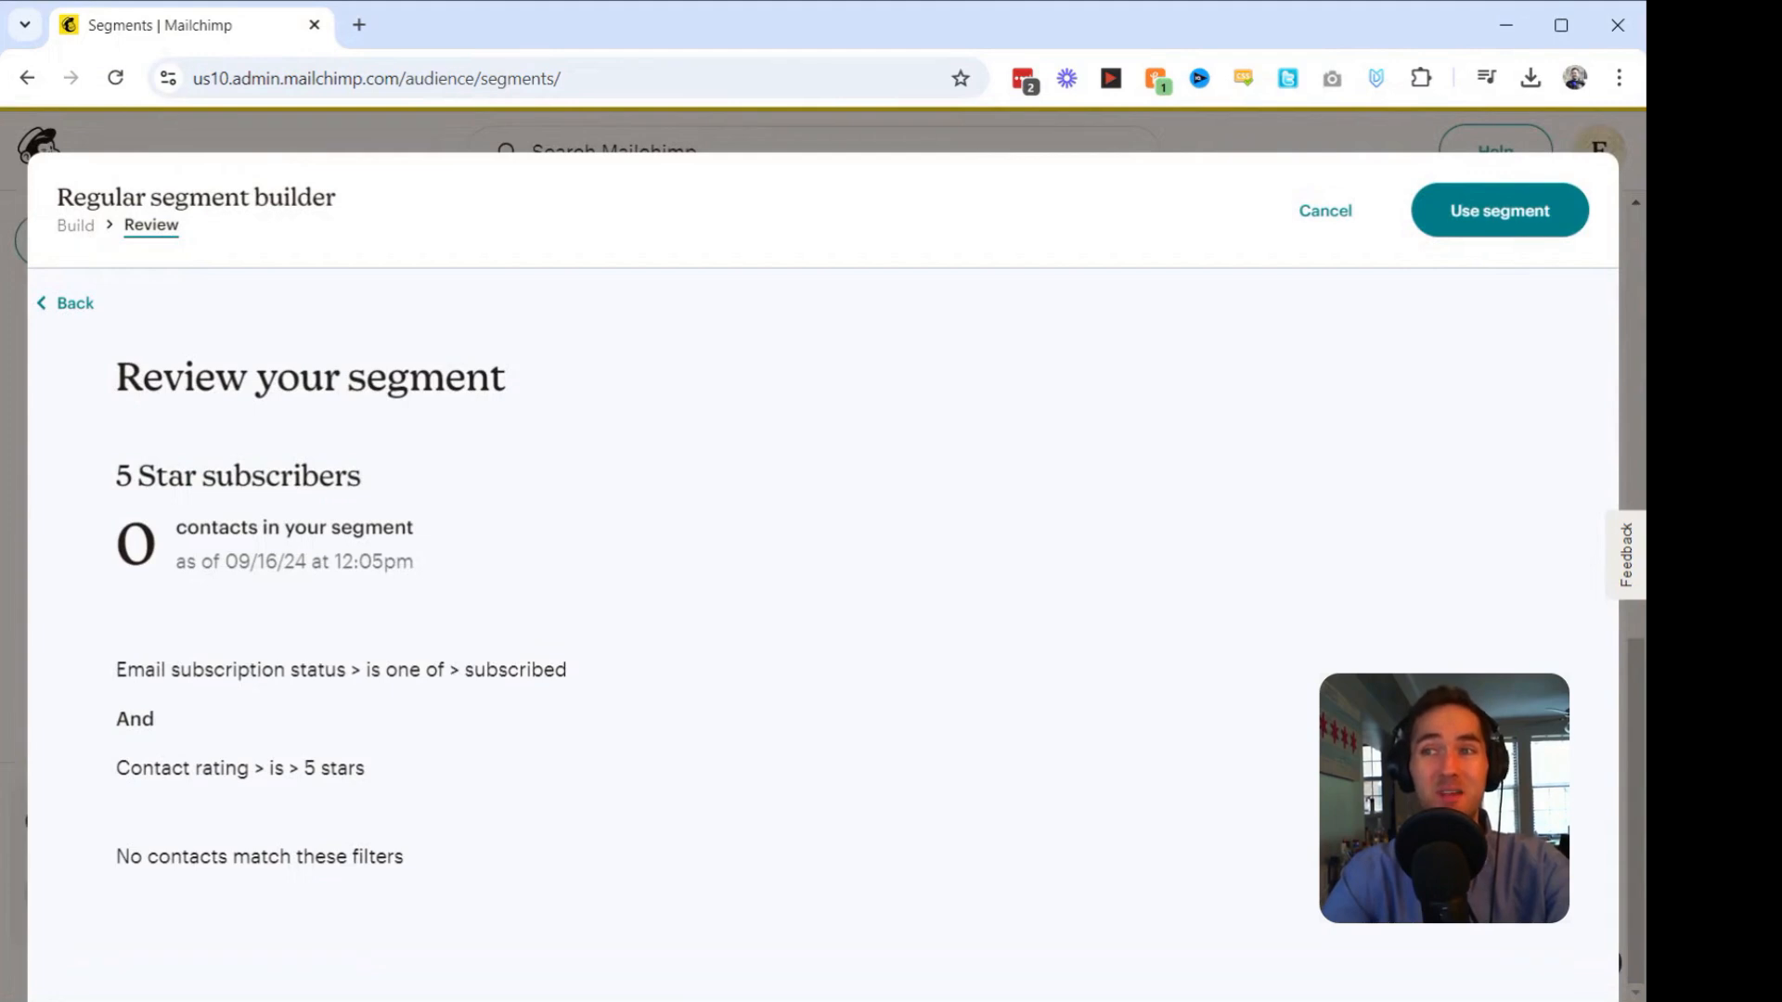
pyautogui.click(1495, 214)
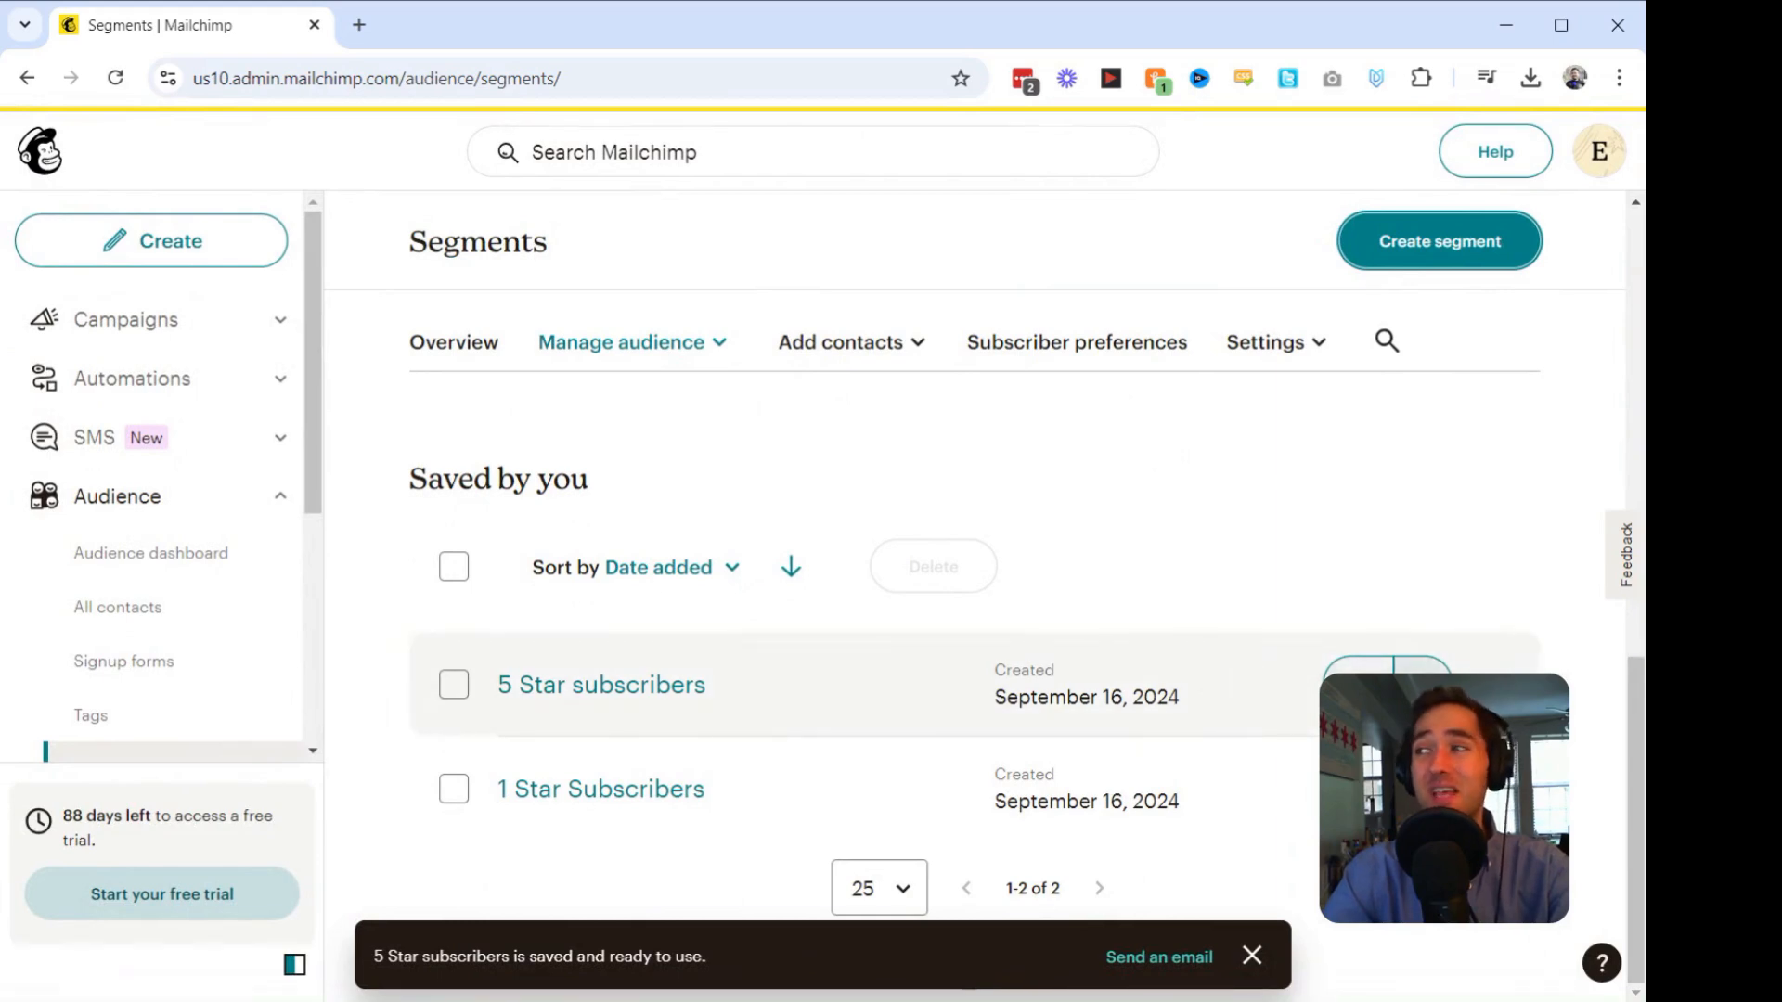
# Look over the actions offered for the saved 5 Star subscribers segment without choosing one.
pyautogui.click(1423, 676)
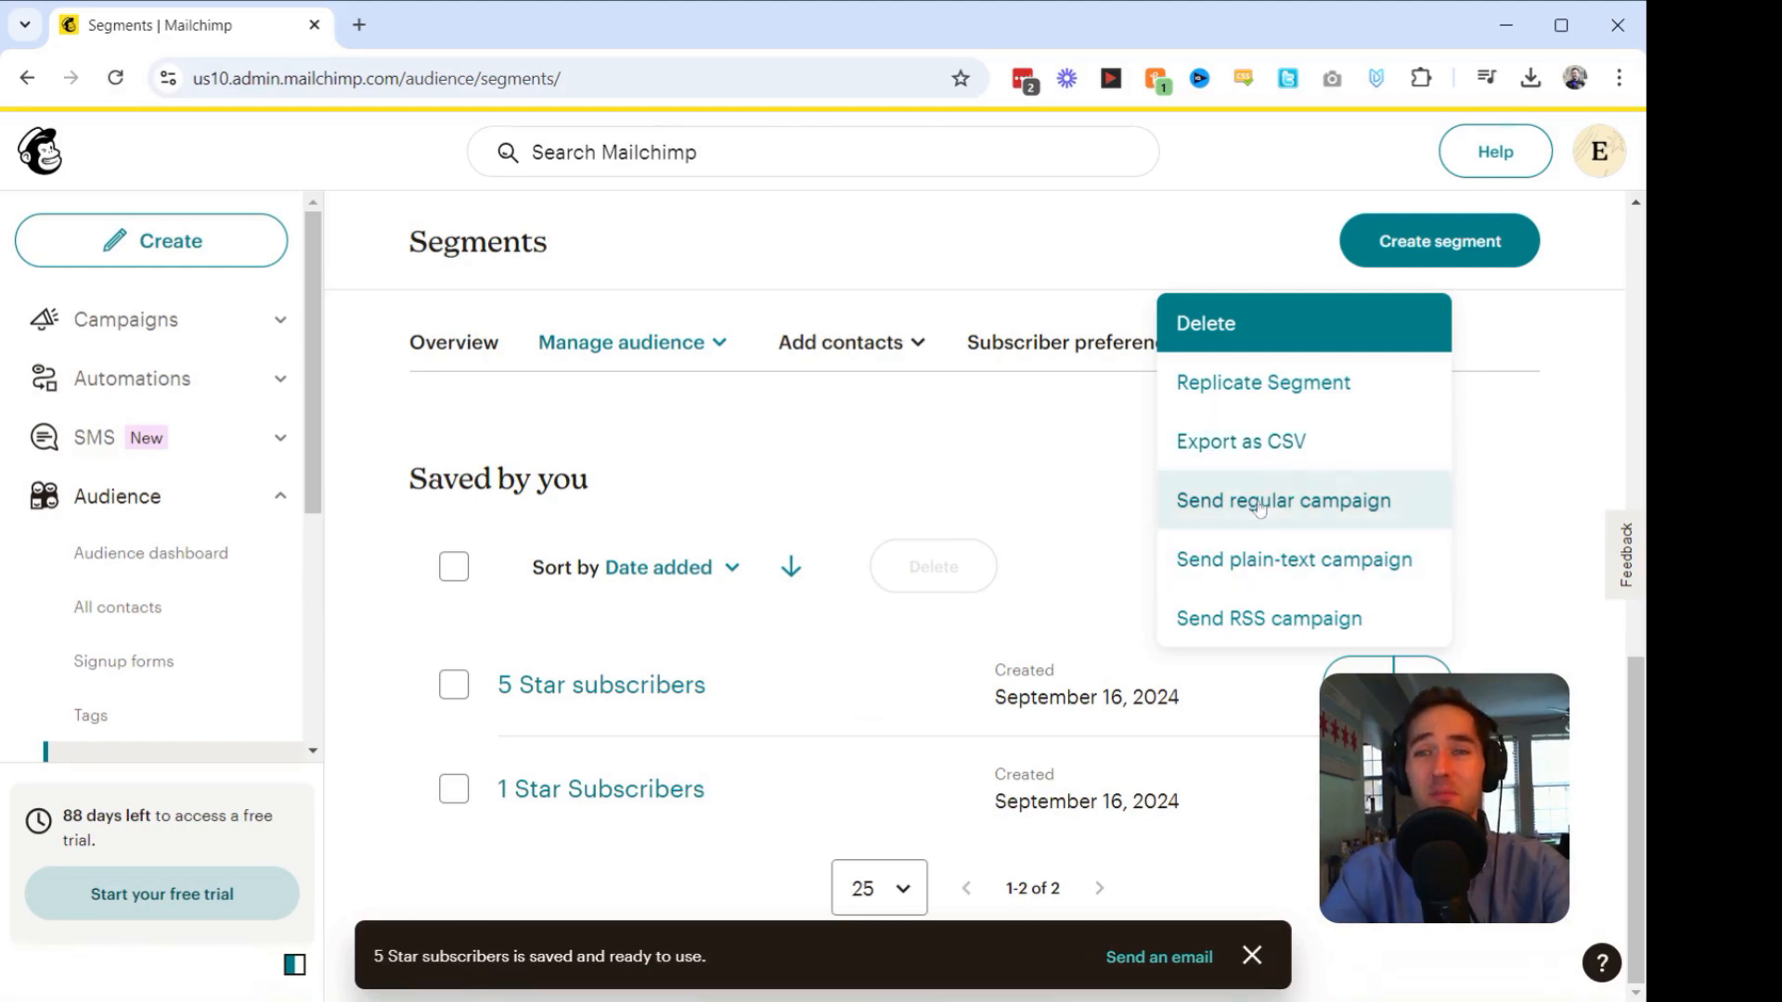
pyautogui.click(808, 404)
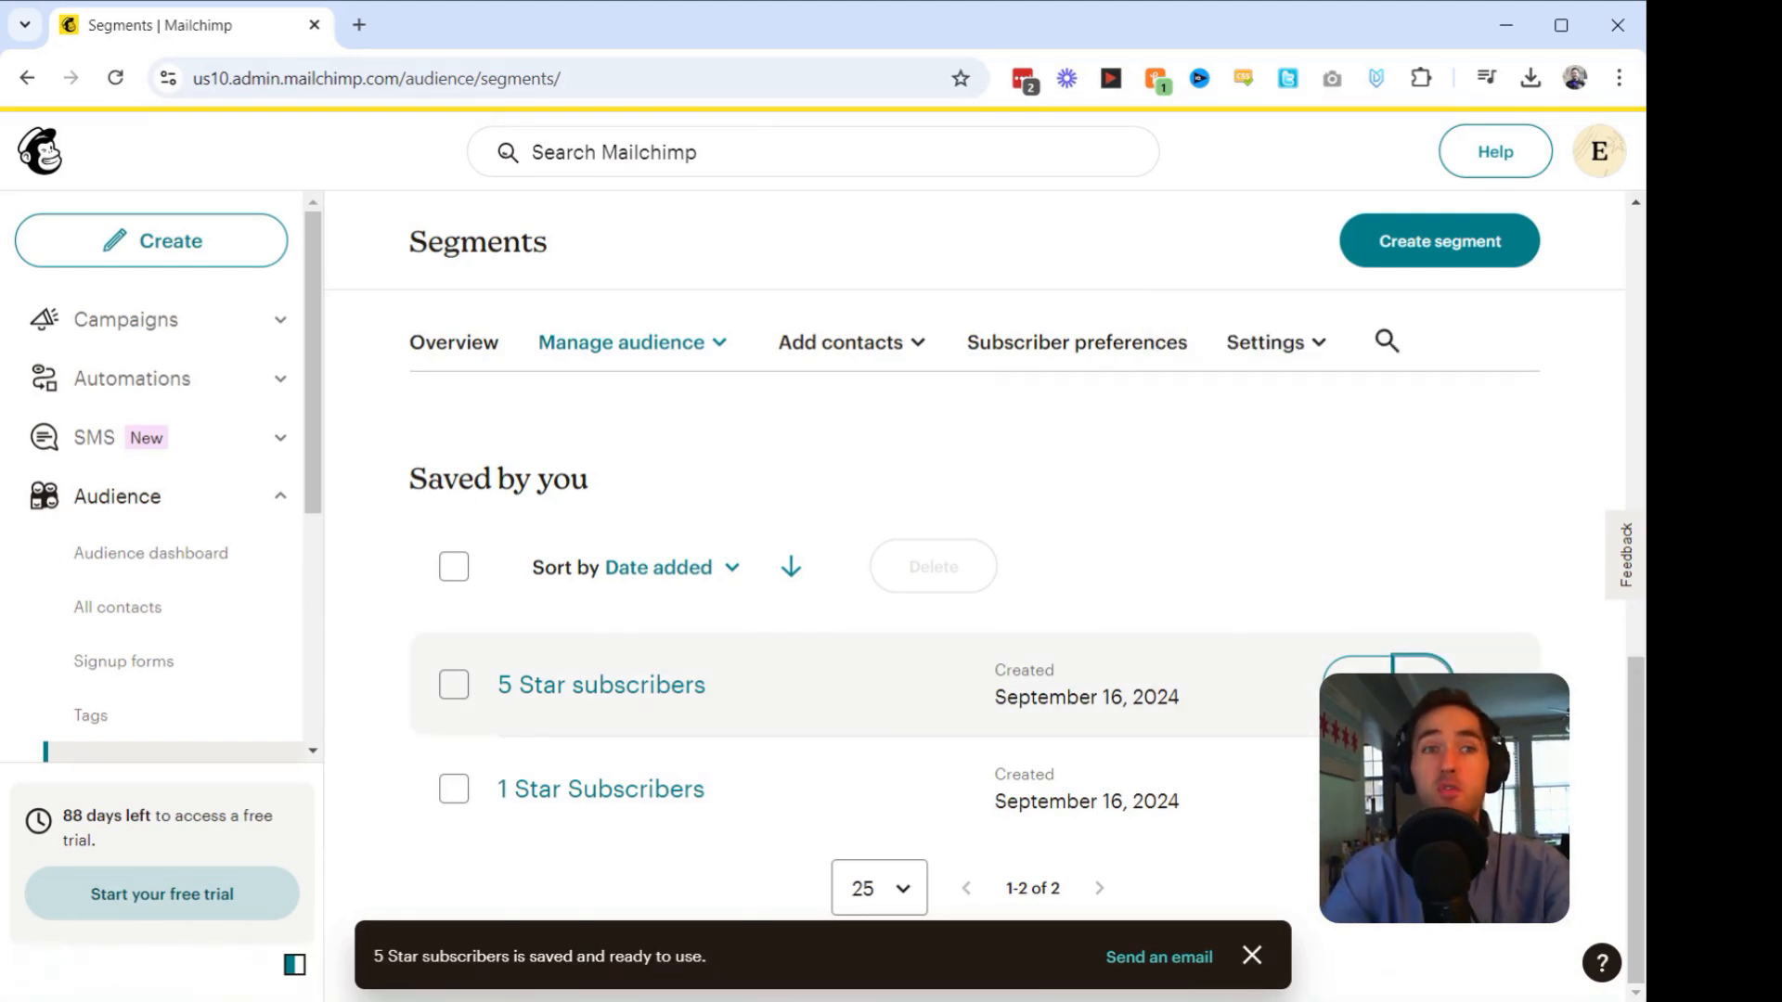